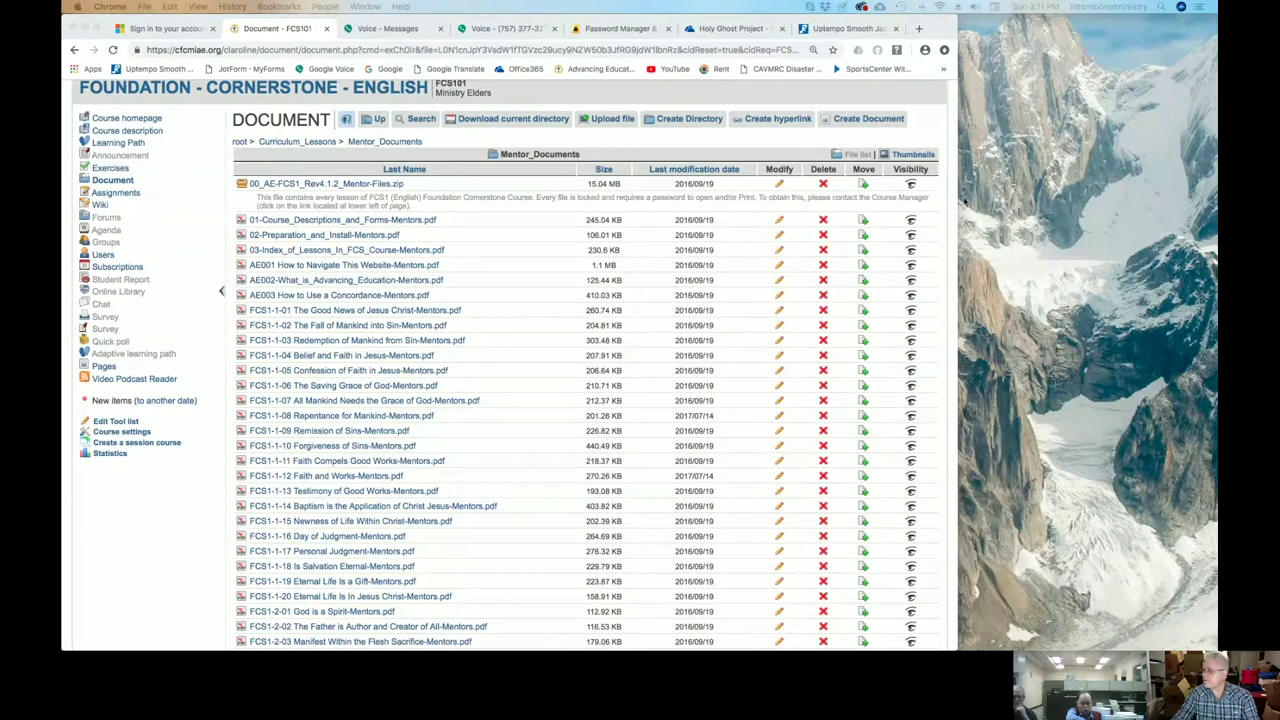
Enlarge the Fall of Mankind into Sin exercise page to 150% and widen the browser window to fit it.
click(255, 28)
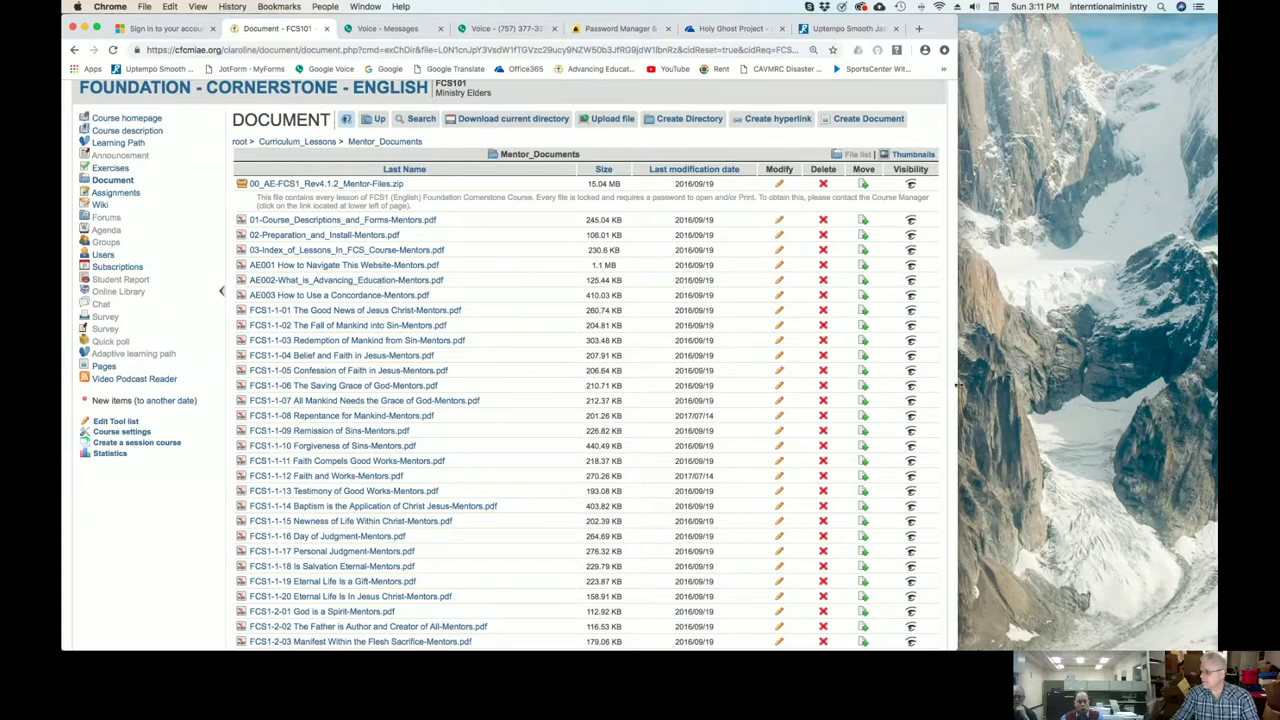
drag(956, 387, 769, 371)
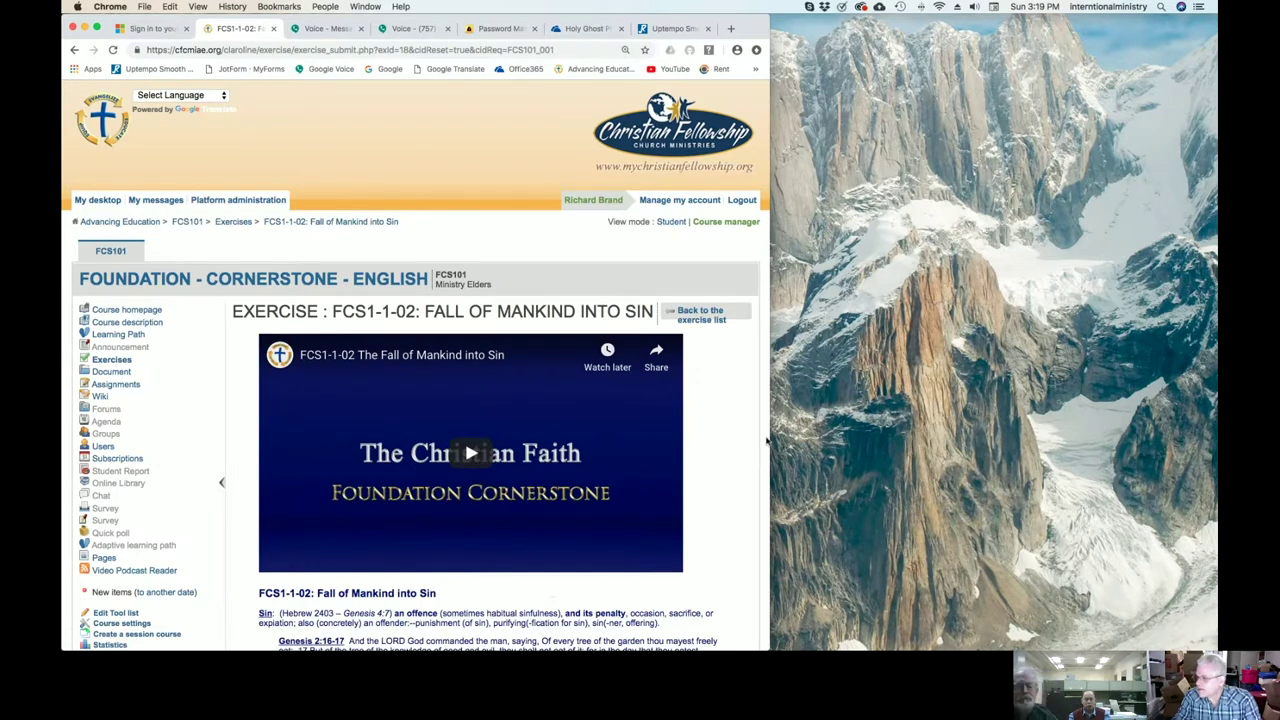
scroll(740, 438, down, 3)
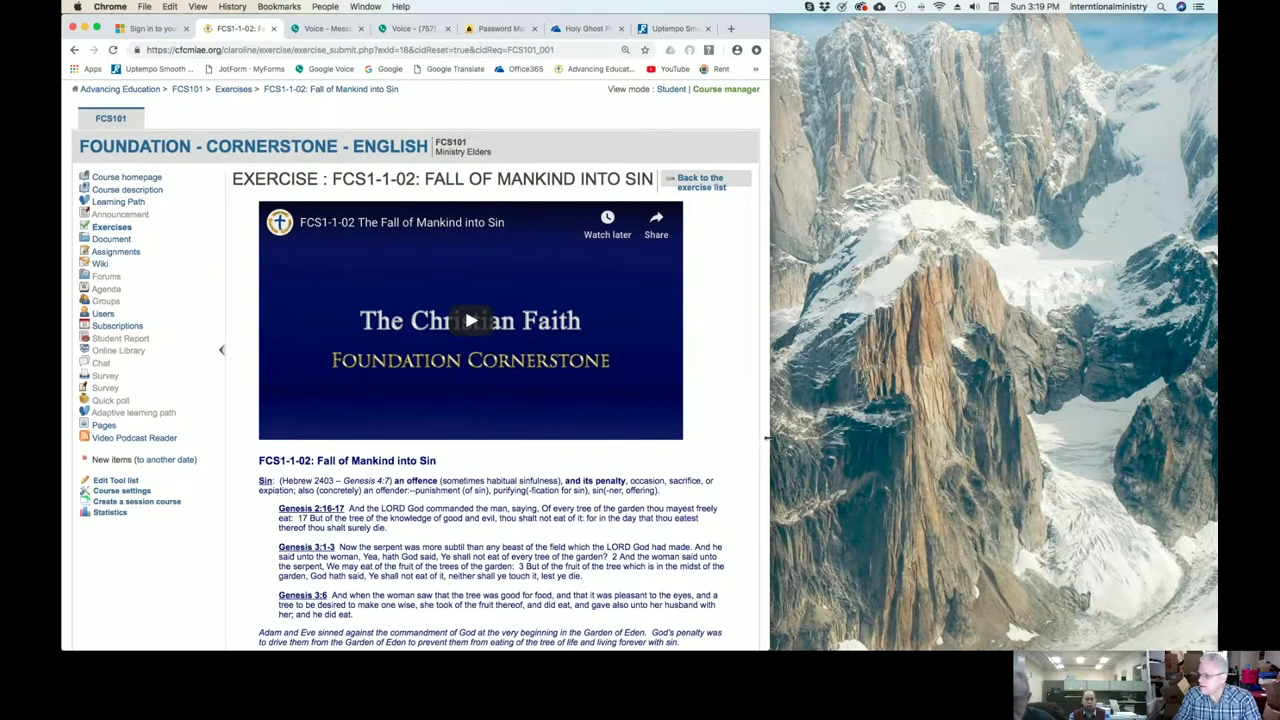
drag(769, 440, 895, 436)
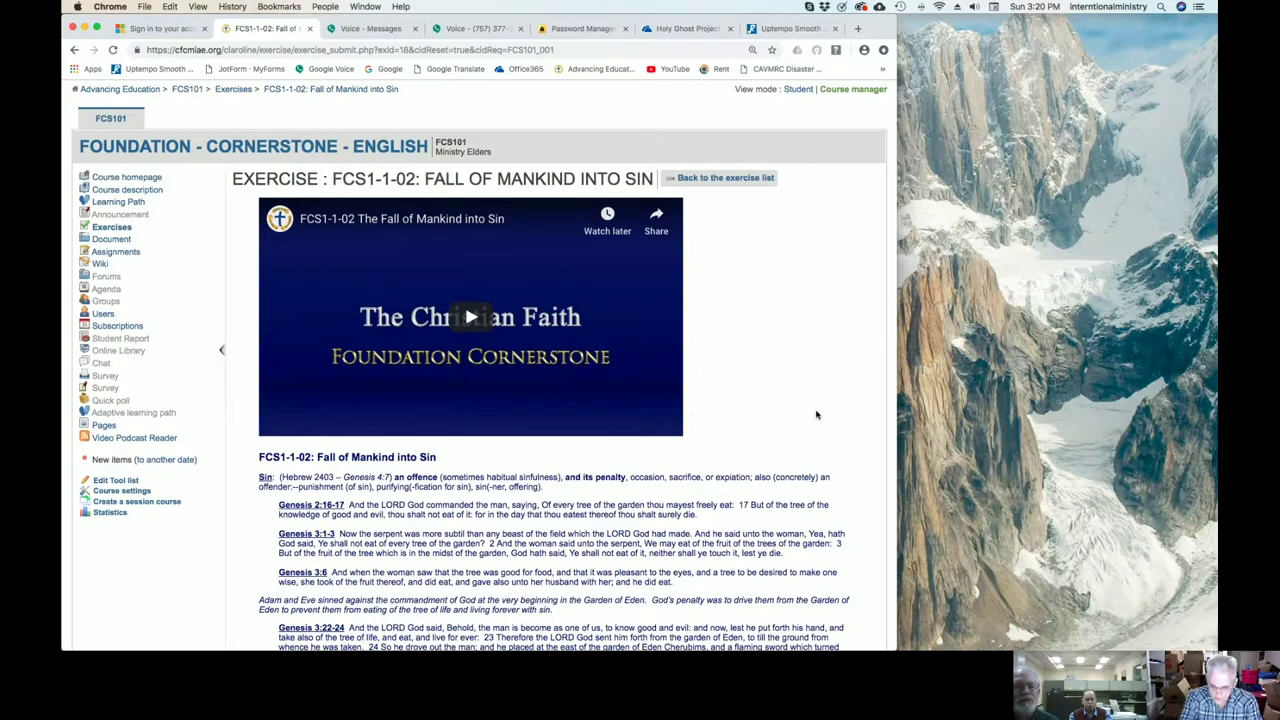
key(super+plus)
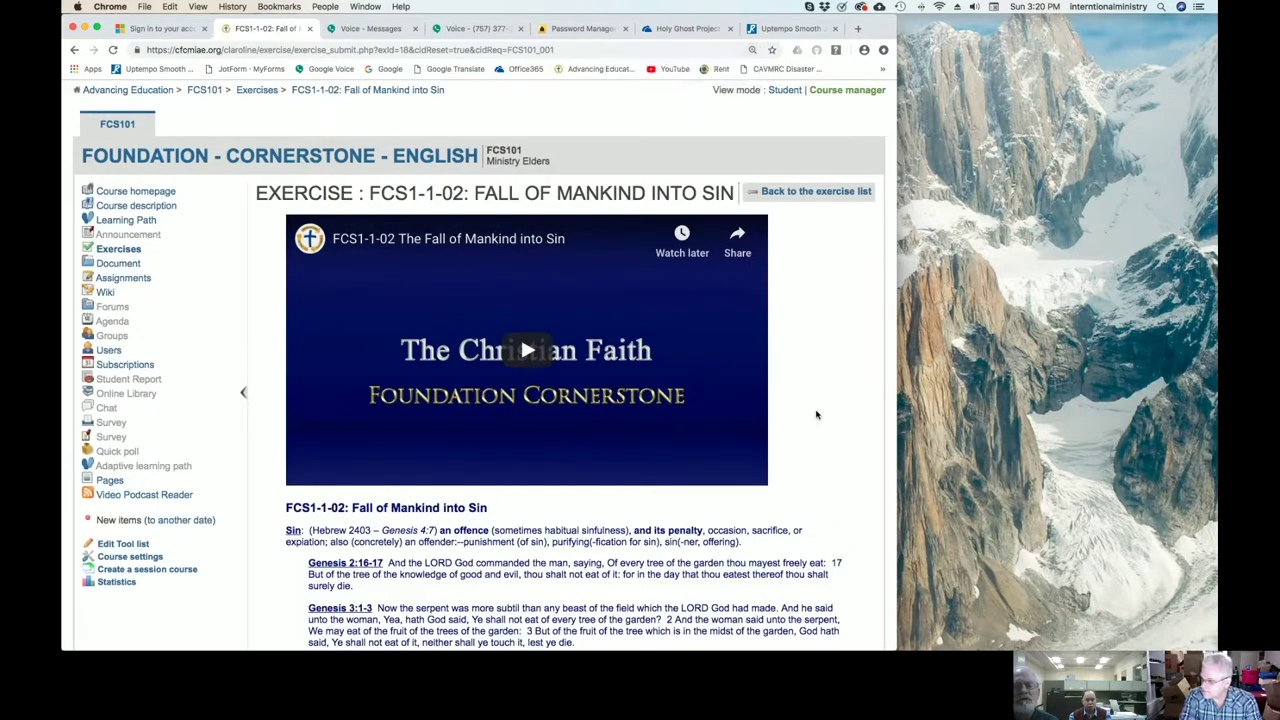
key(super+plus)
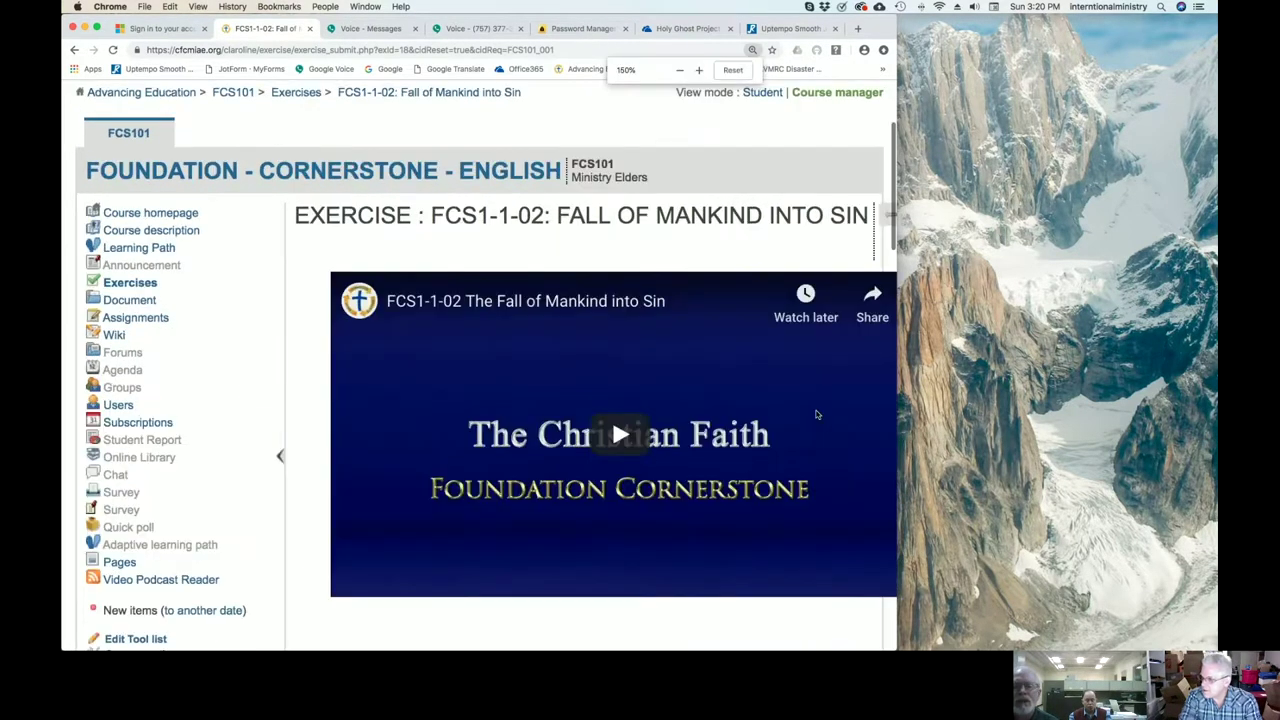
drag(897, 432, 1146, 425)
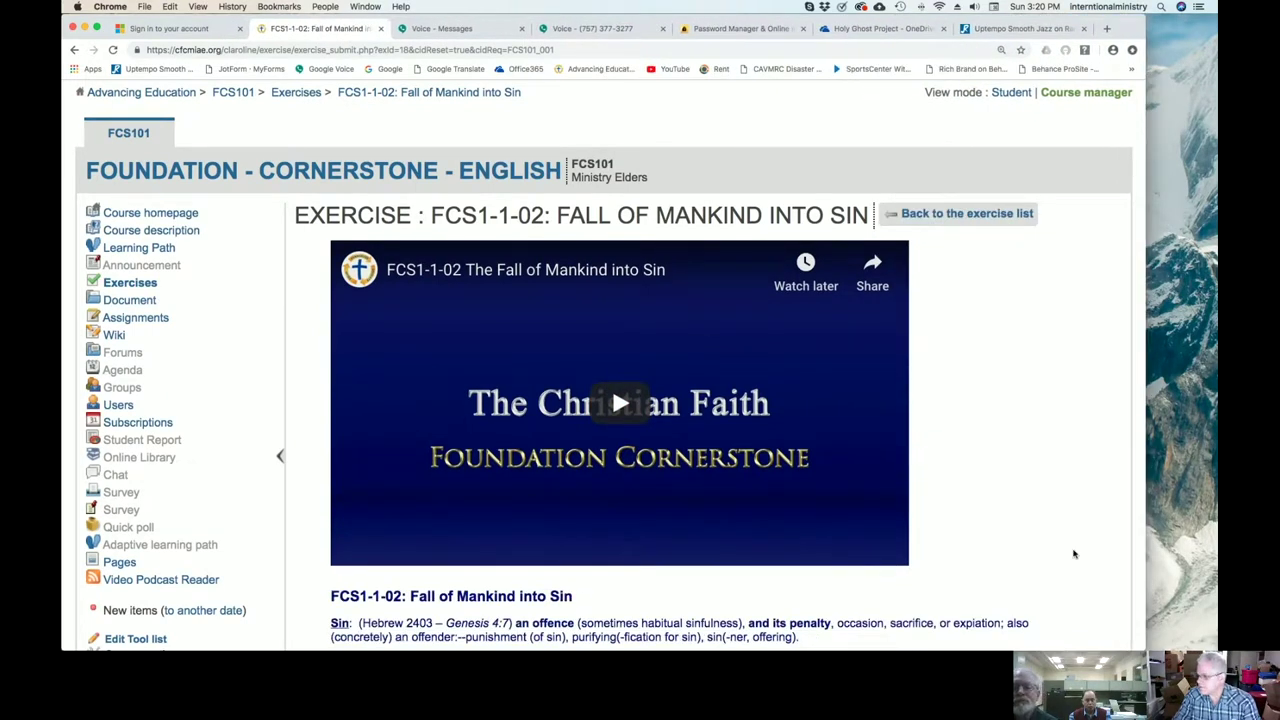
Answer Question 1 with "forgiveness" and "the penalty for it", and Question 2 with "ye shall be like unto gods knowing good and evil".
scroll(1073, 551, down, 4)
scroll(1070, 548, down, 8)
scroll(1057, 539, up, 2)
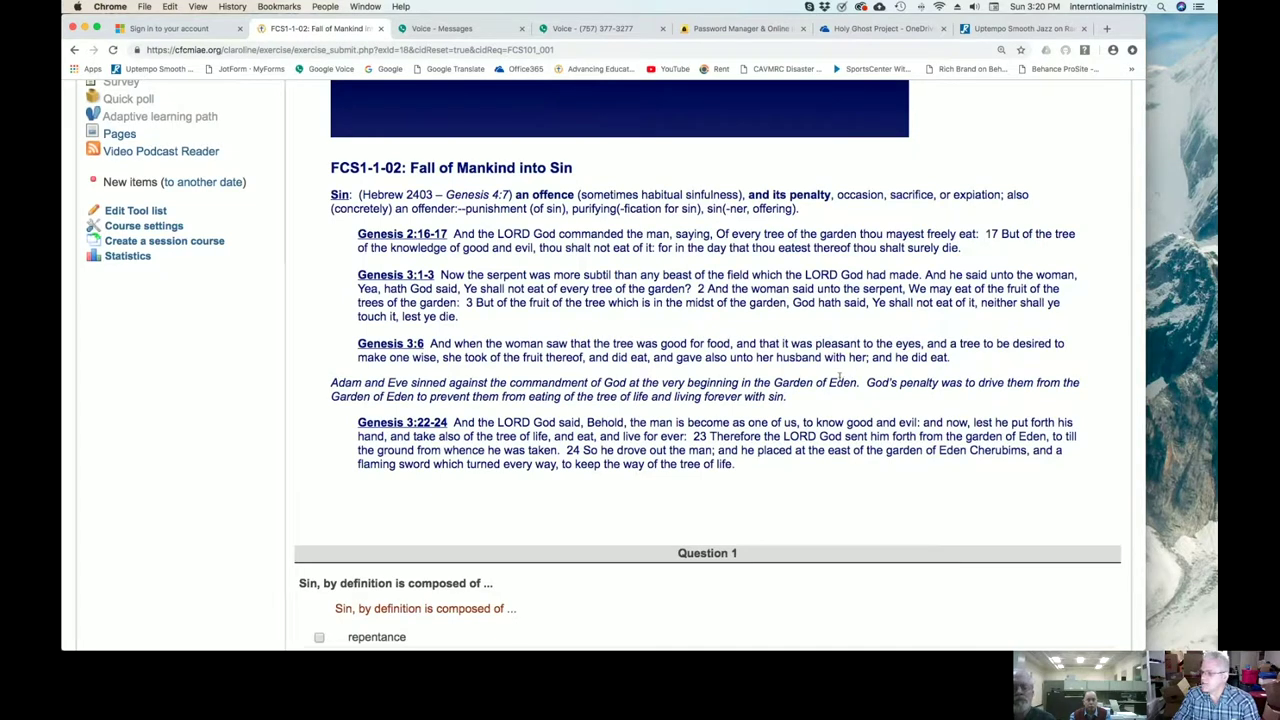
scroll(762, 347, down, 2)
scroll(762, 347, down, 7)
click(319, 320)
click(319, 505)
scroll(378, 590, down, 3)
scroll(378, 580, down, 1)
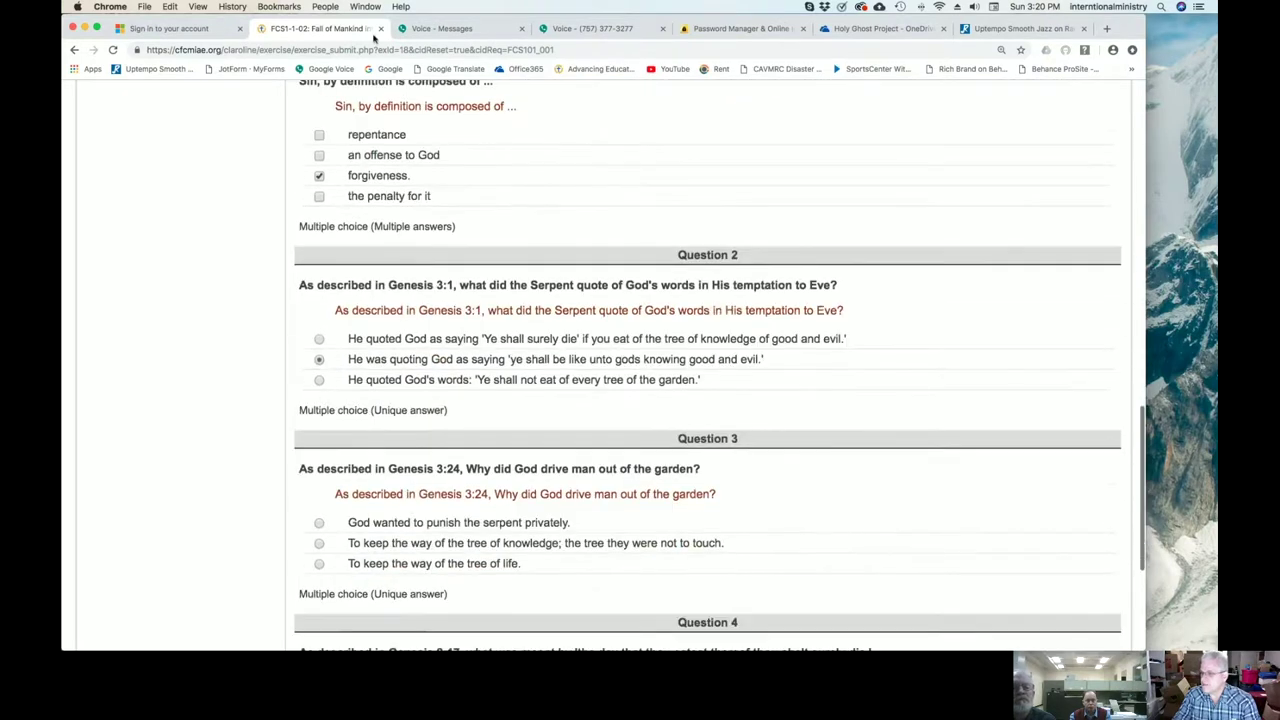
click(319, 196)
Answer Question 3 with the tree of knowledge option and Question 4 with the "God killed Eve" option, and submit the test.
click(319, 544)
scroll(370, 558, down, 6)
click(318, 510)
click(698, 570)
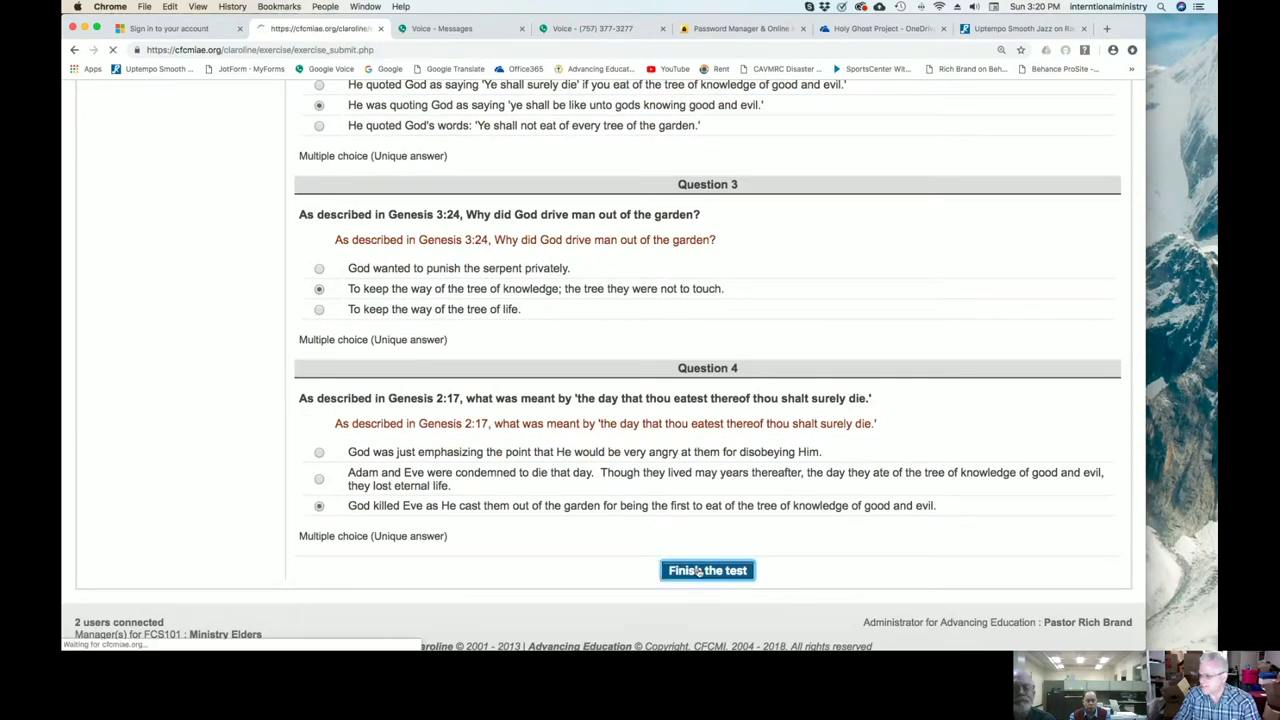
Examine the exercise results page, including the total score and the end-of-quiz instructions.
scroll(975, 464, down, 15)
scroll(975, 464, down, 5)
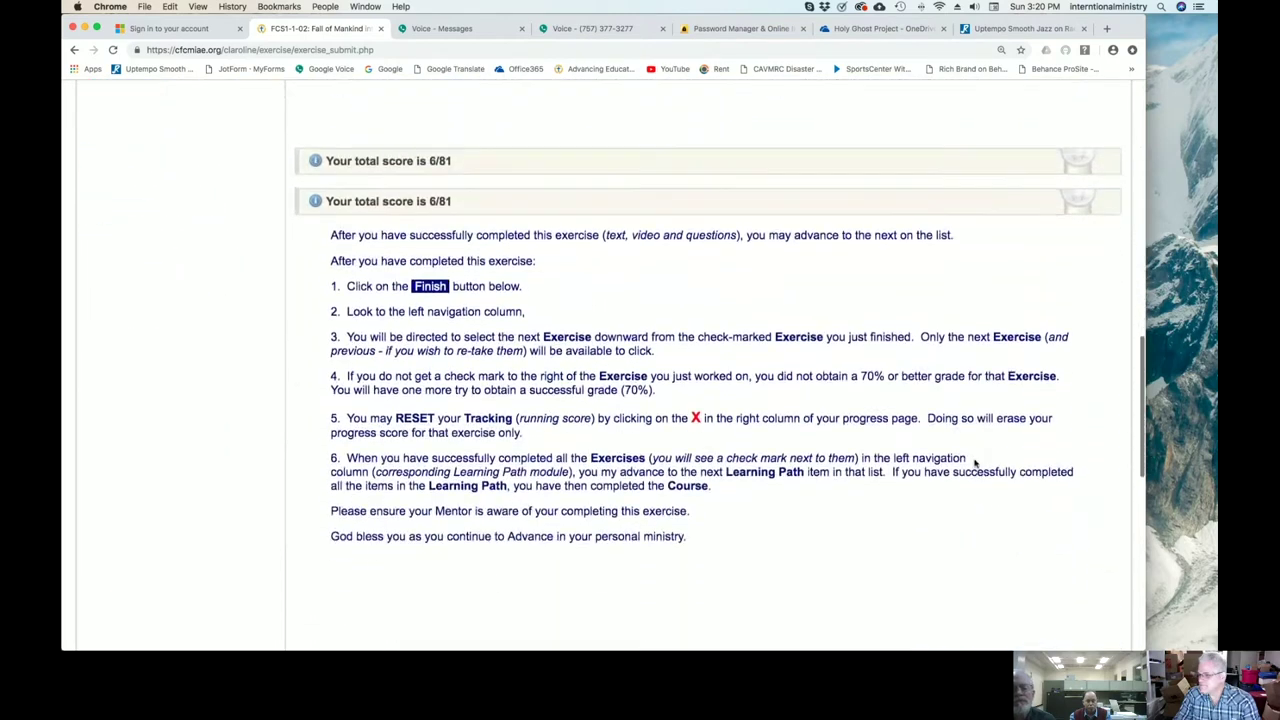
scroll(975, 463, down, 4)
scroll(975, 463, up, 14)
scroll(975, 459, up, 10)
scroll(975, 459, down, 13)
scroll(975, 462, down, 8)
scroll(975, 460, up, 4)
scroll(975, 459, up, 10)
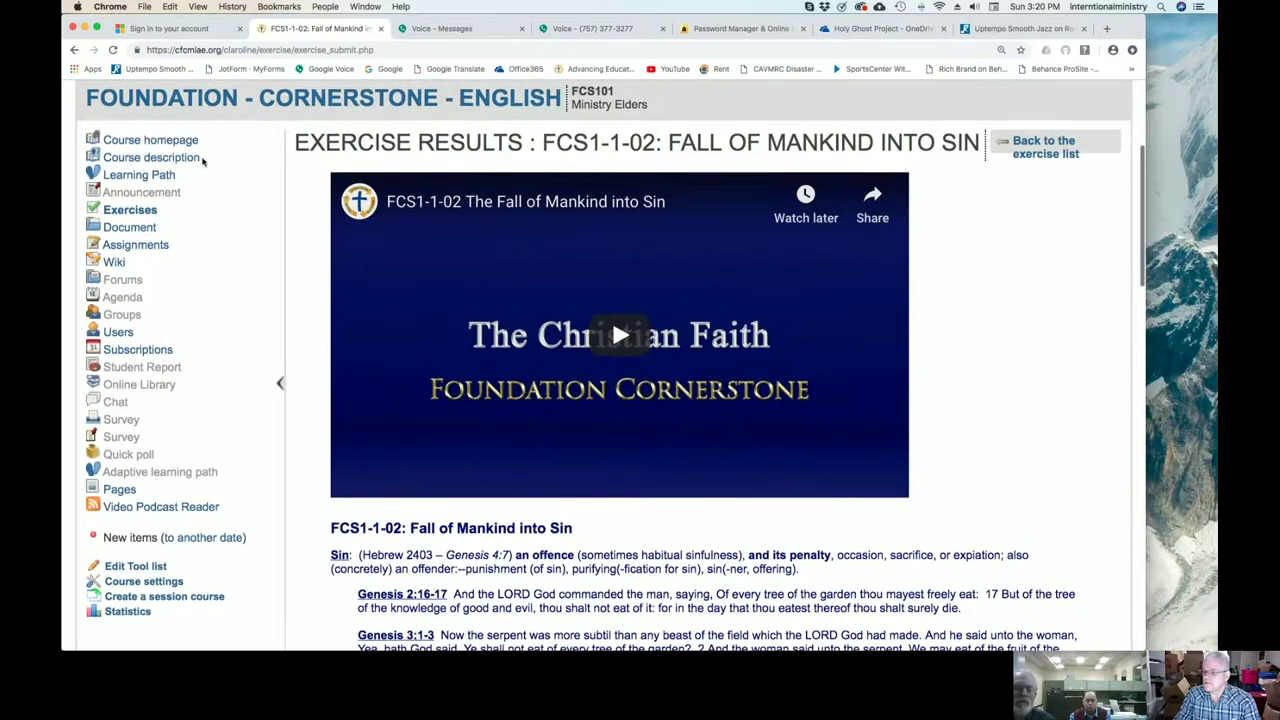
Open the "FCS1-1 Chapter One - The Christian Faith" learning path from the course's learning path list.
scroll(204, 165, up, 2)
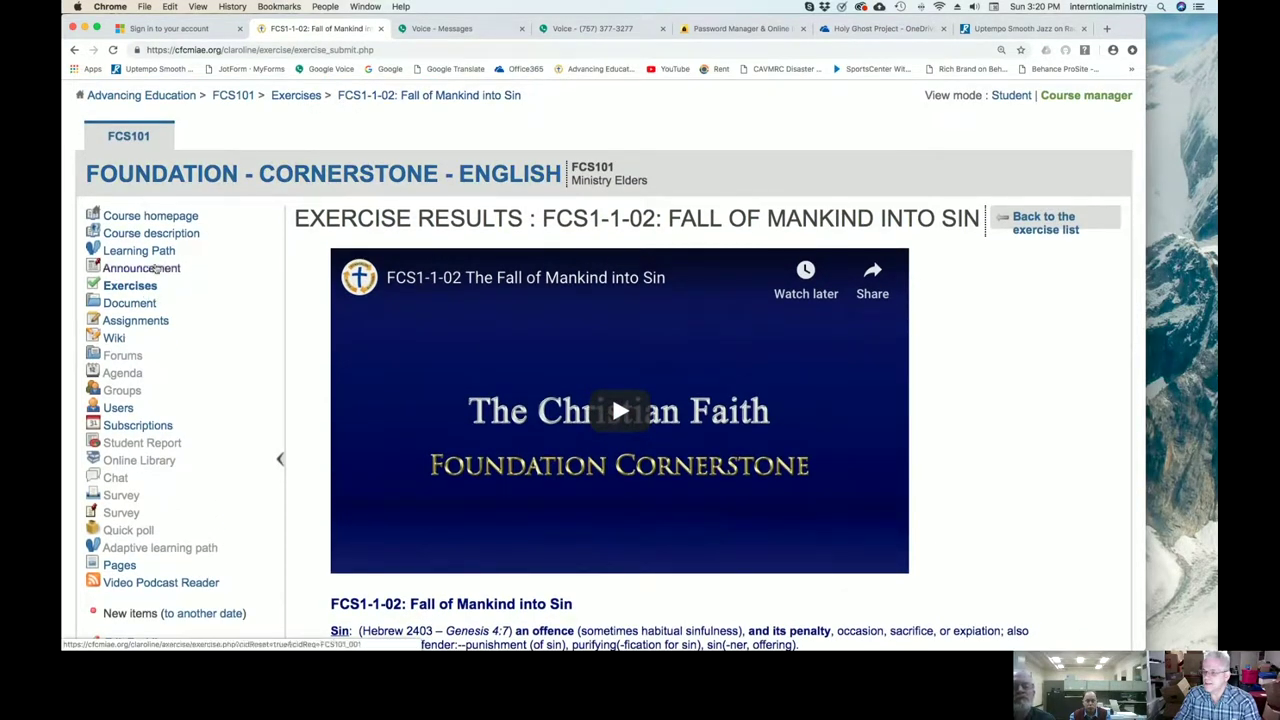
click(160, 251)
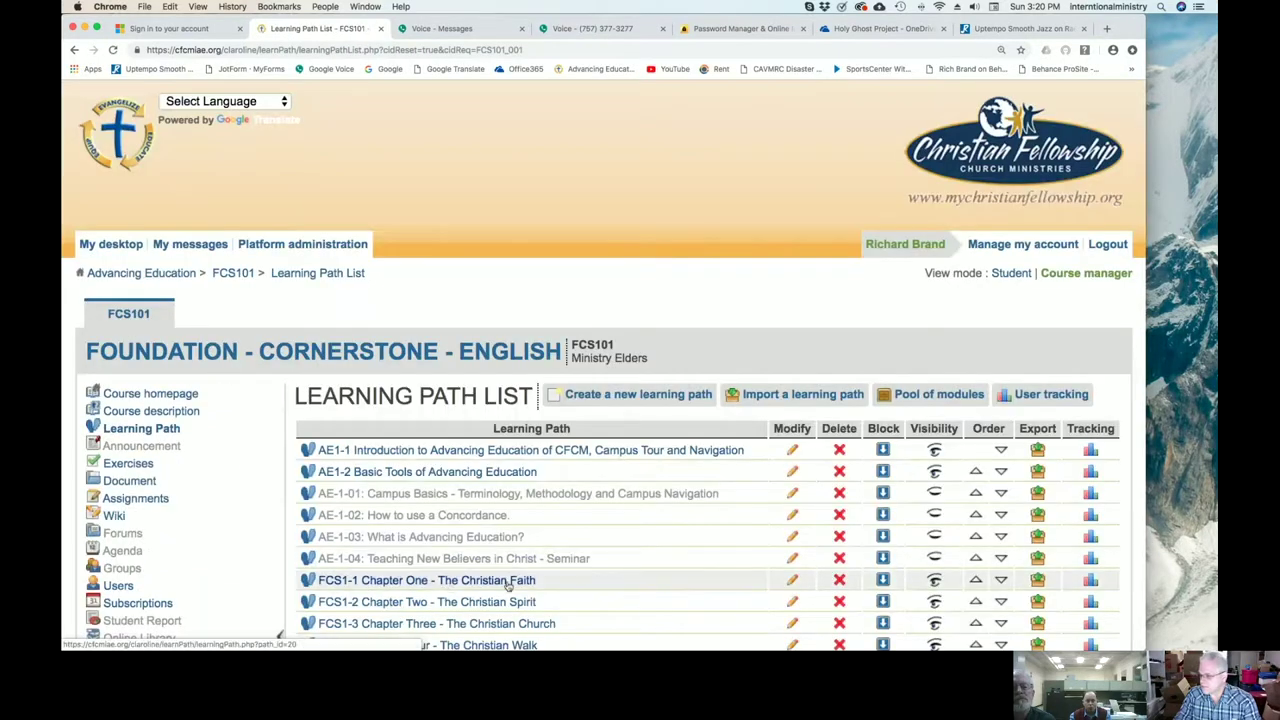
scroll(510, 585, down, 1)
click(506, 515)
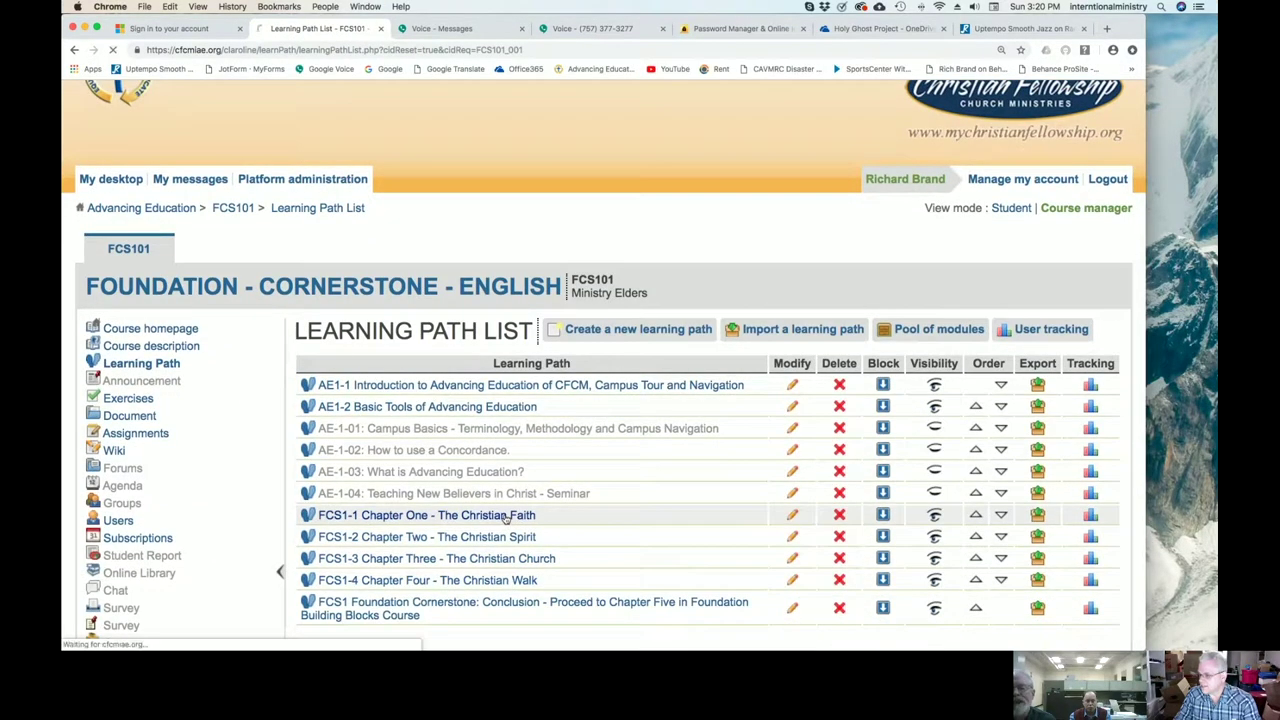
scroll(484, 543, down, 3)
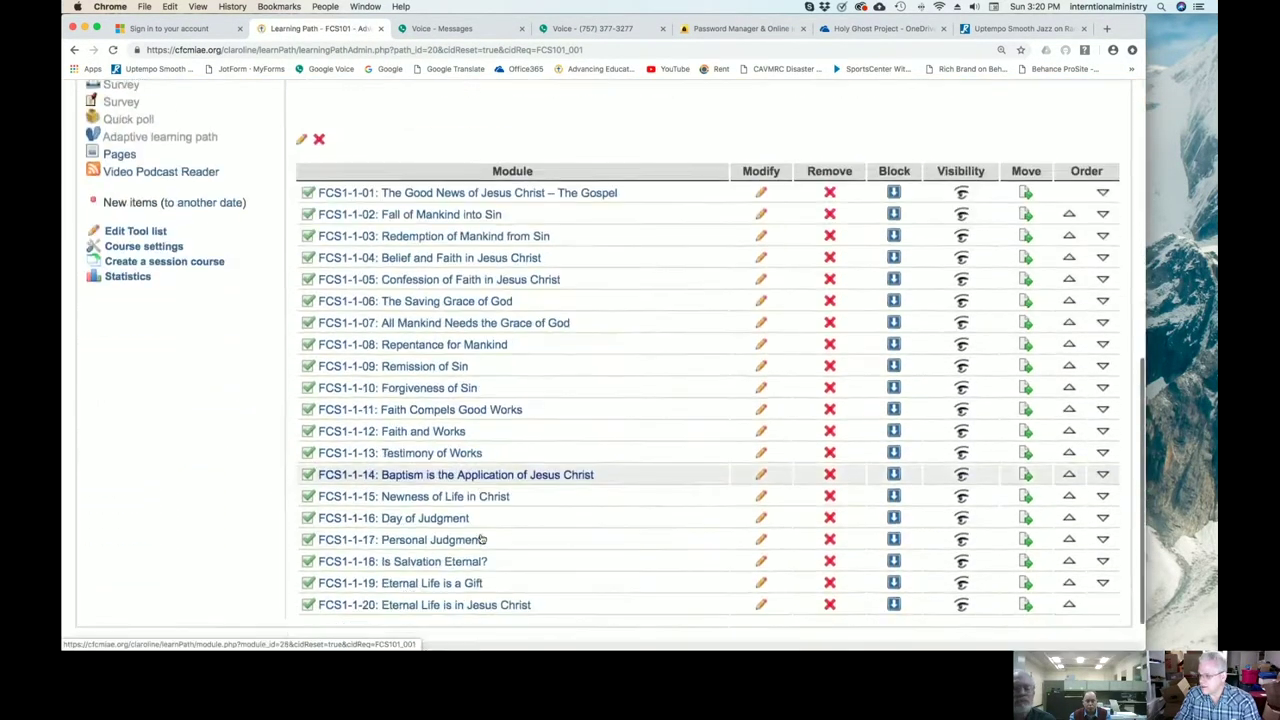
Open the FCS1-1-09: Remission of Sin module for modification and go to its exercise with the question list.
scroll(484, 541, down, 5)
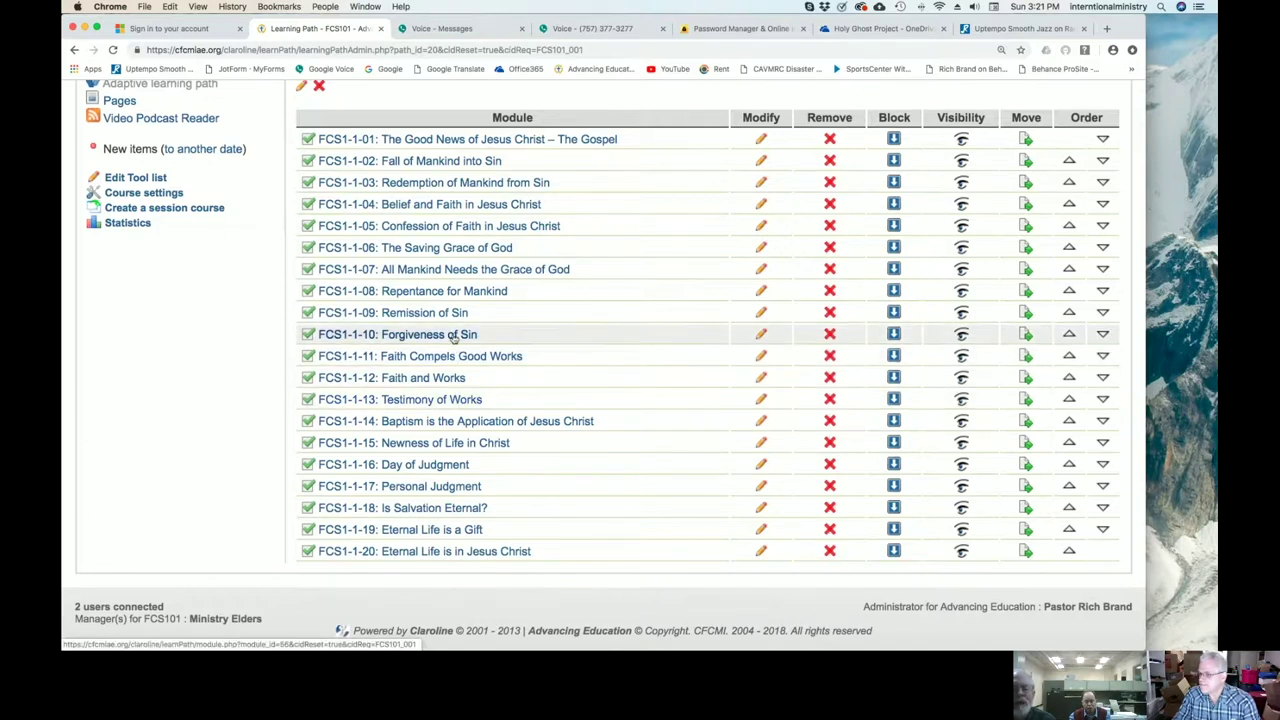
click(760, 314)
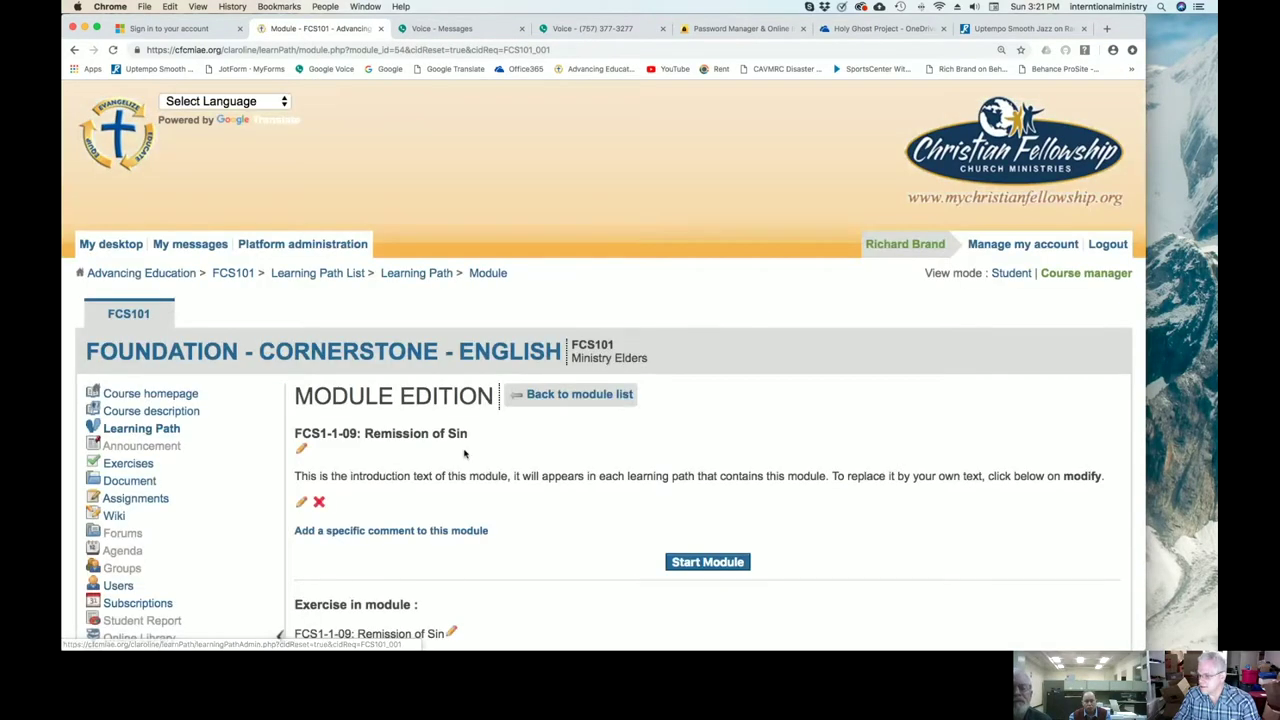
scroll(463, 451, down, 5)
click(451, 324)
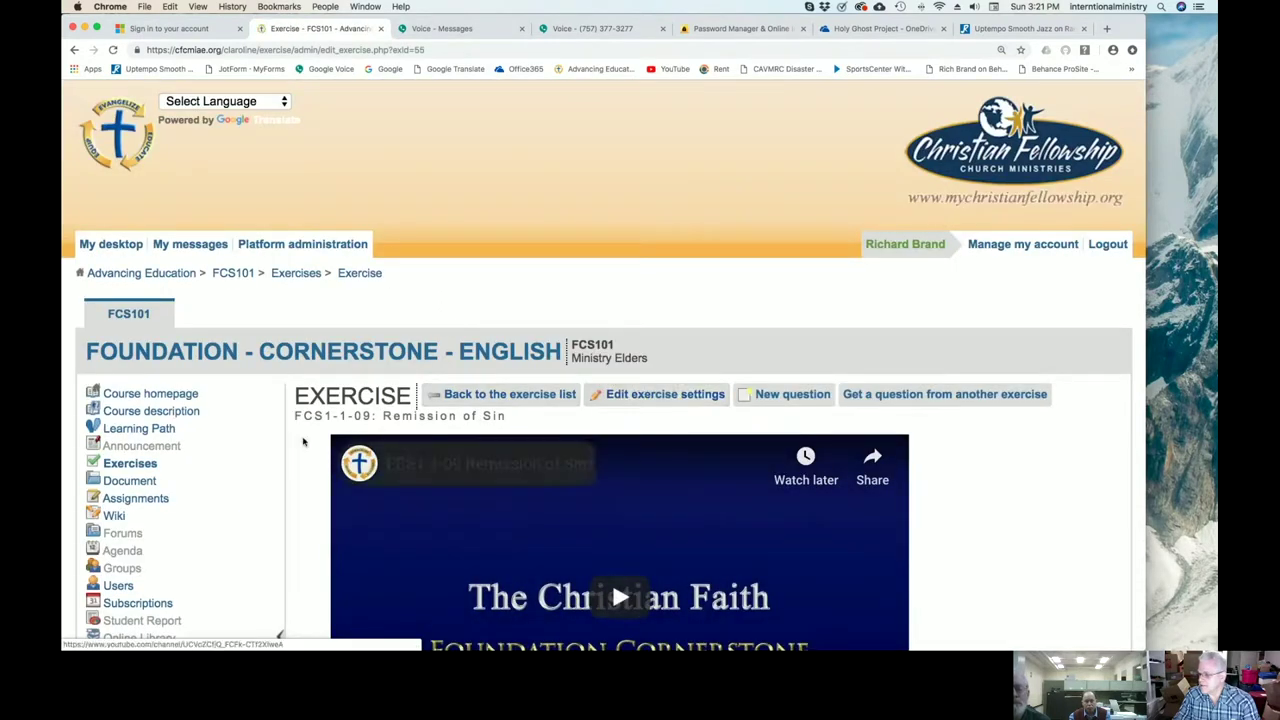
scroll(308, 449, down, 6)
scroll(308, 449, down, 8)
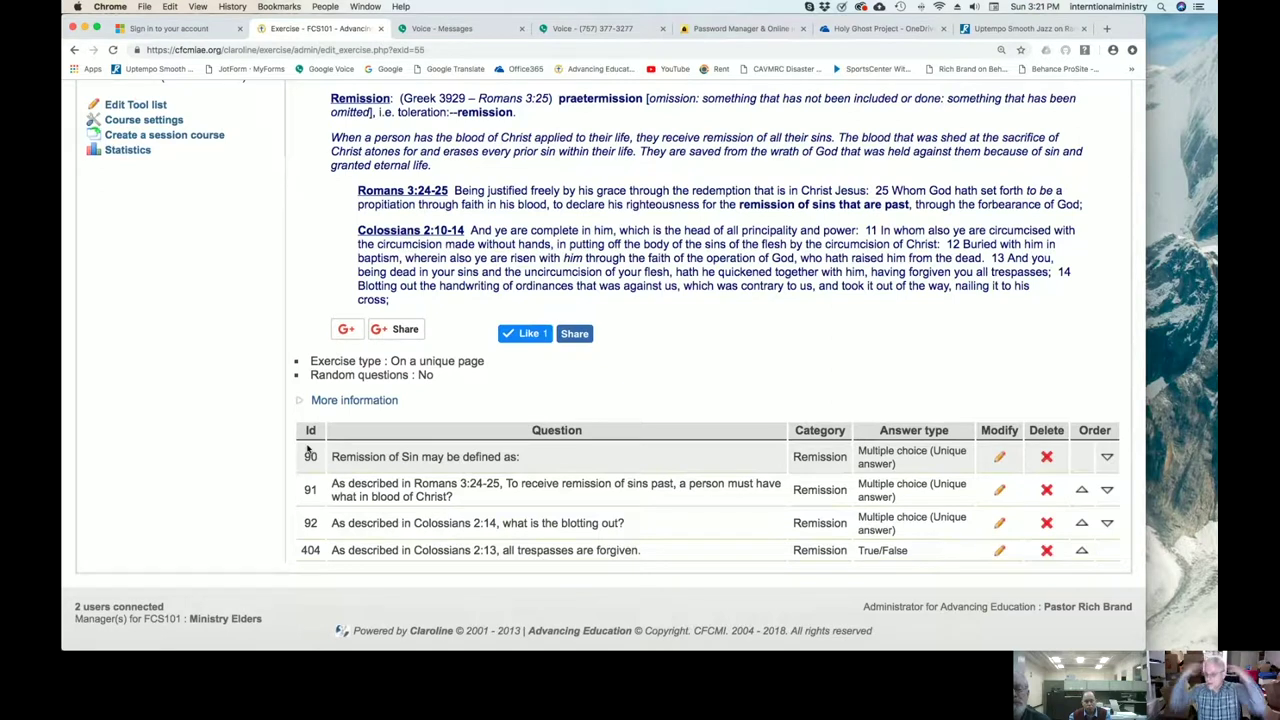
Expand the additional information of the Remission of Sin exercise and review its settings and quiz end message.
click(354, 400)
scroll(326, 487, down, 5)
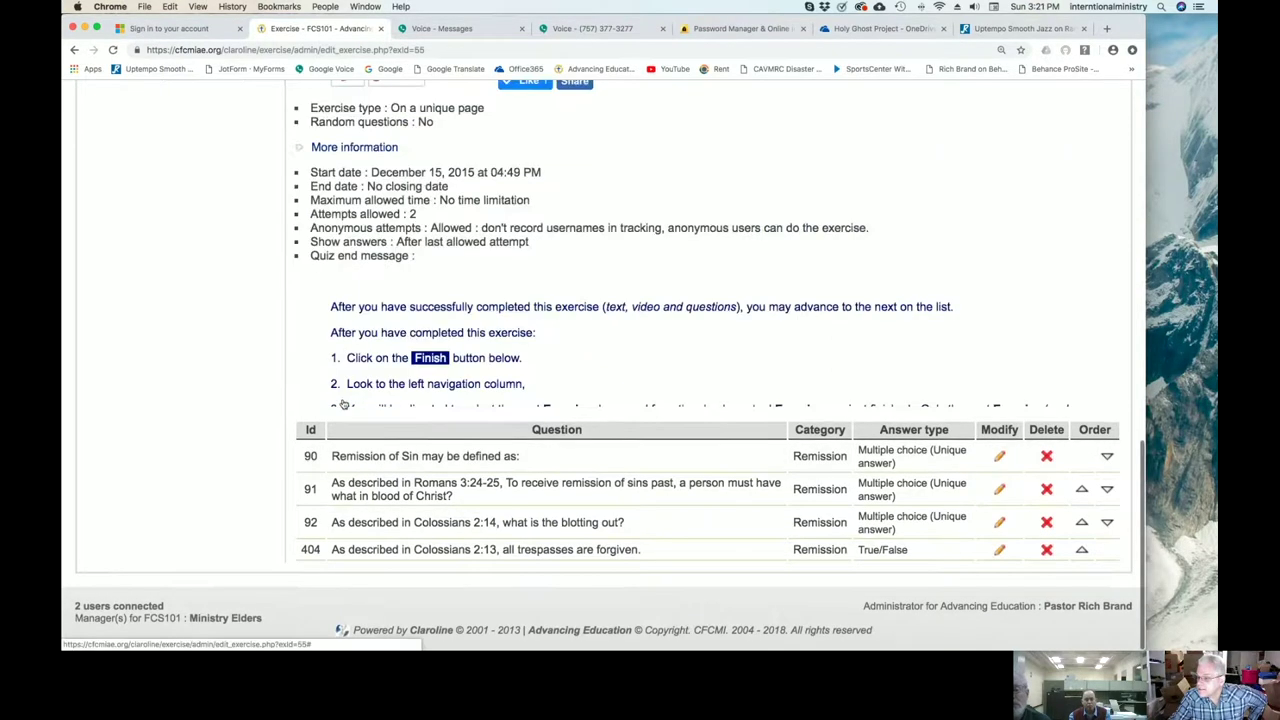
scroll(326, 487, down, 5)
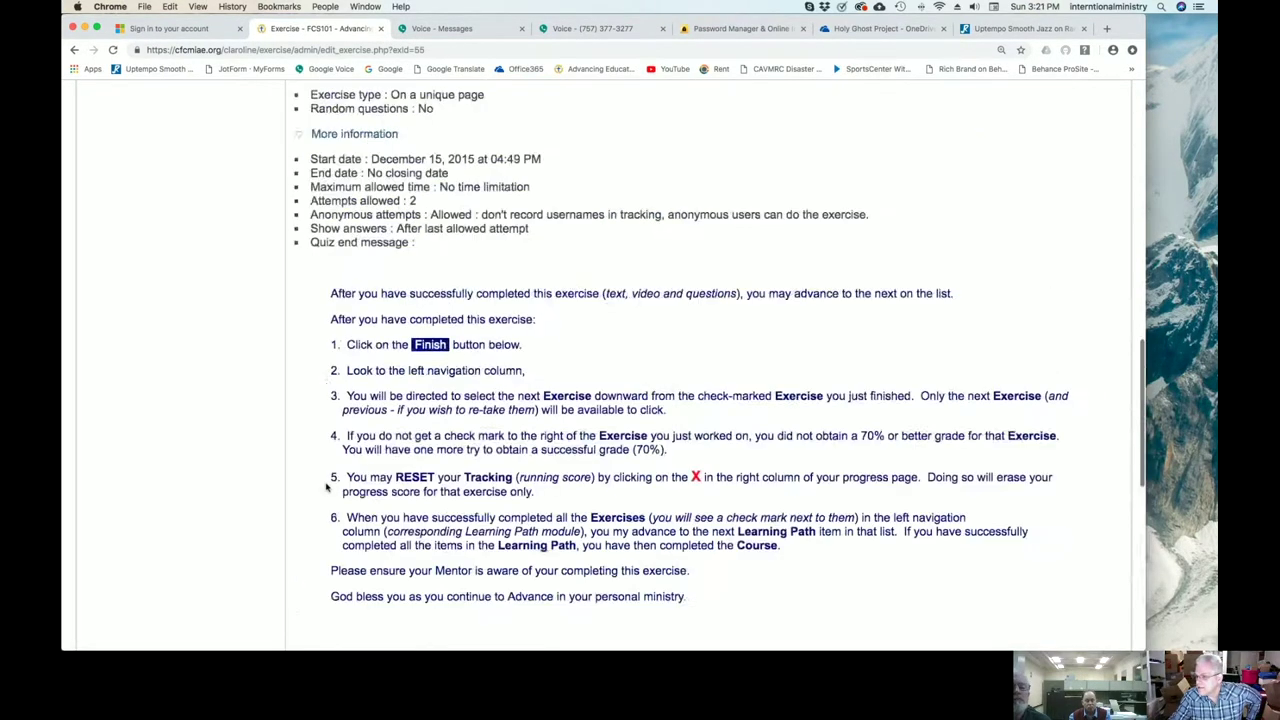
scroll(326, 487, up, 8)
click(345, 234)
click(362, 402)
scroll(388, 229, down, 5)
scroll(372, 215, up, 2)
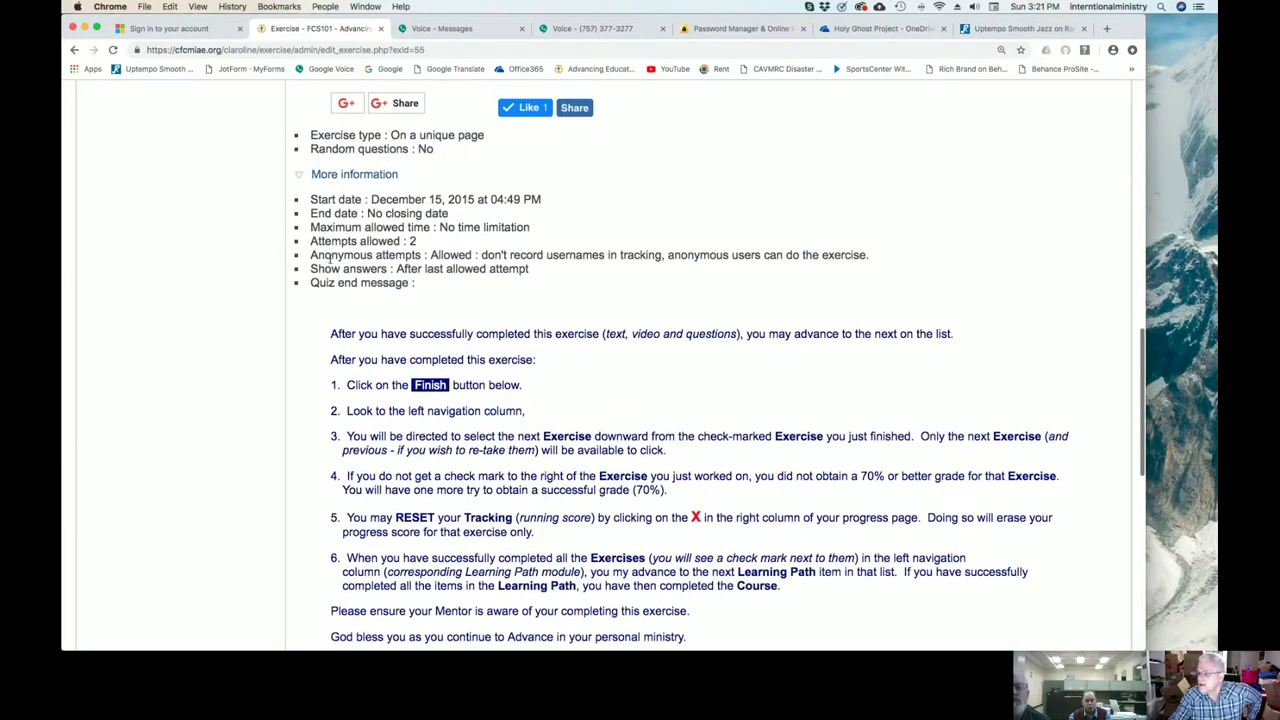
scroll(333, 250, up, 1)
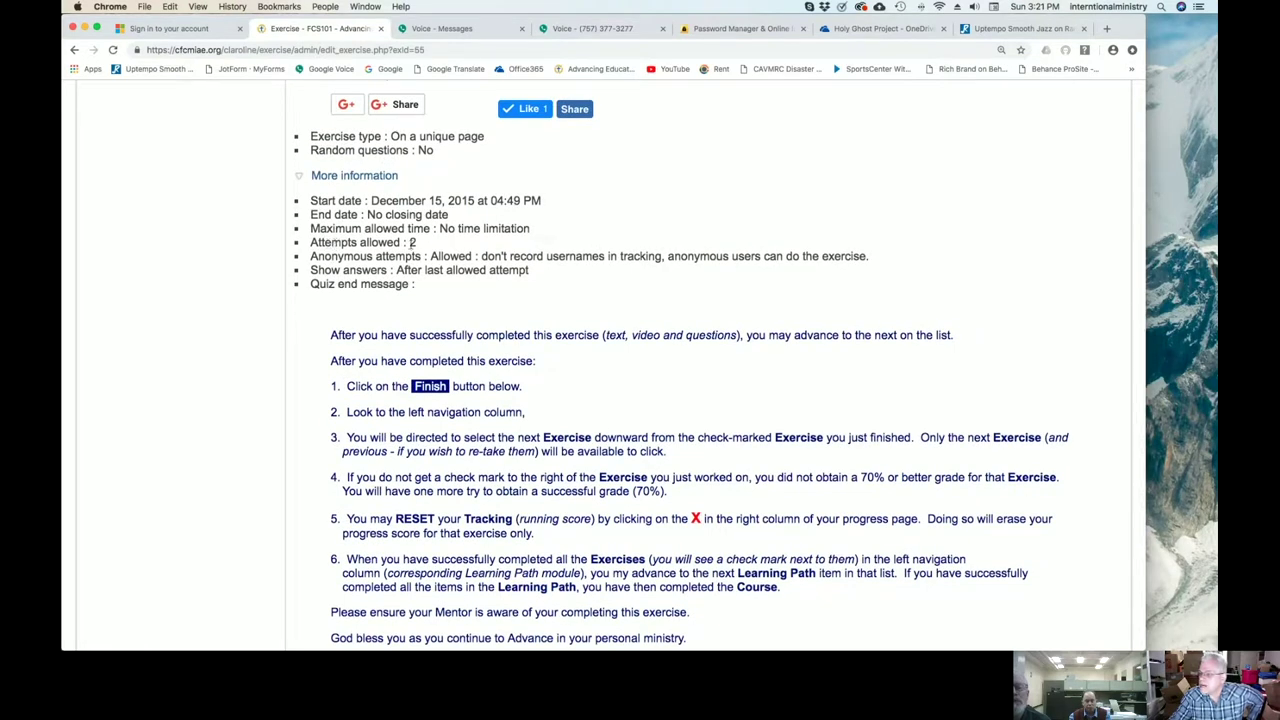
Highlight the attempts allowed, maximum time, anonymous attempts and show answers settings in turn, and review the quiz end message.
drag(364, 242, 421, 245)
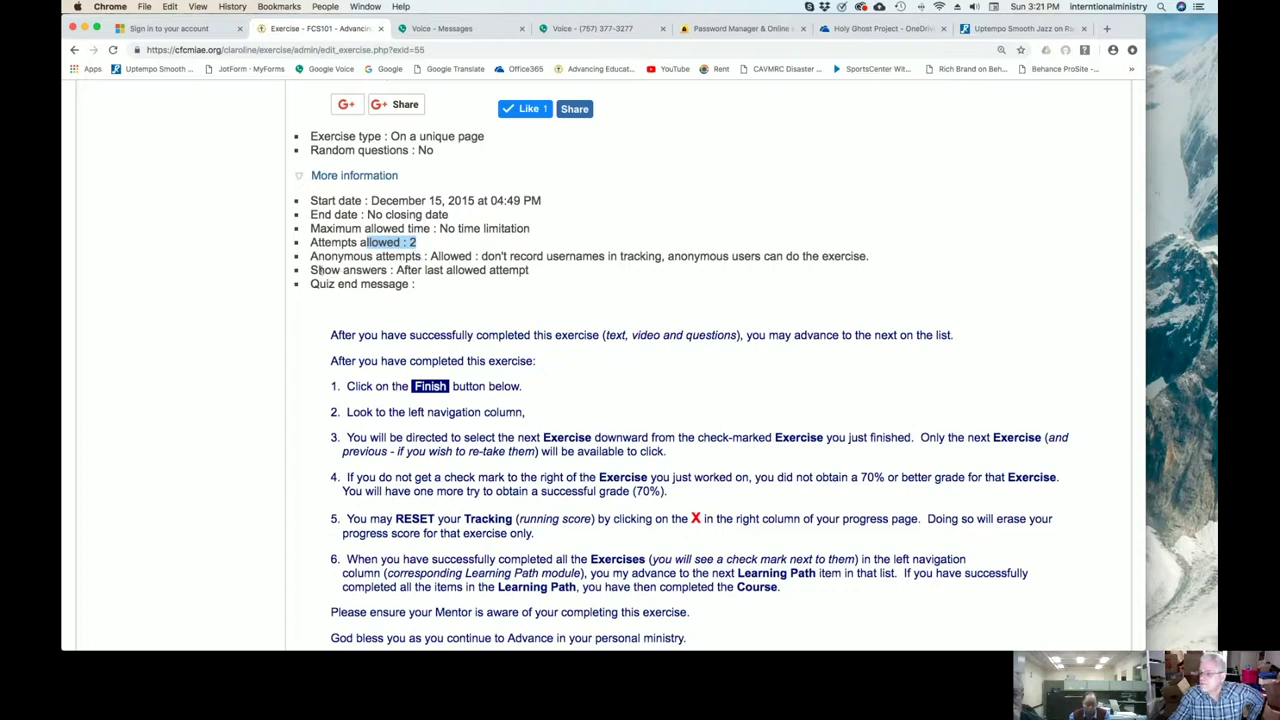
drag(312, 270, 537, 275)
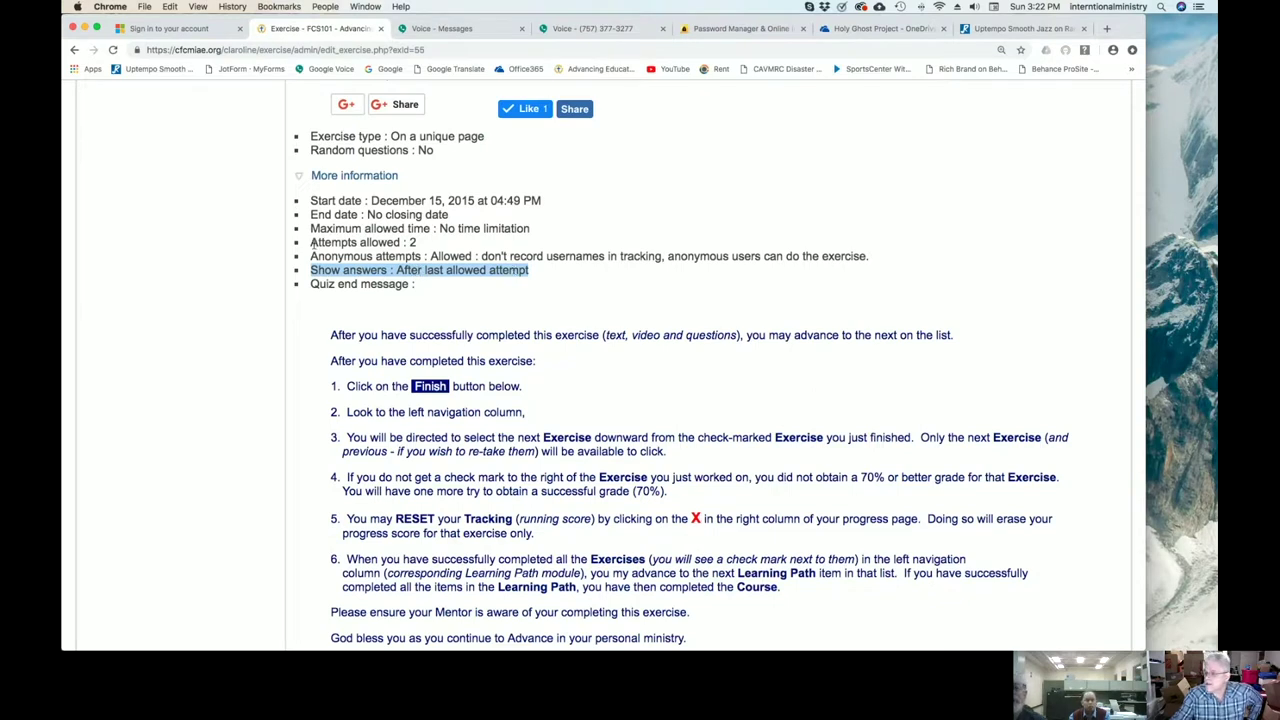
drag(310, 243, 416, 243)
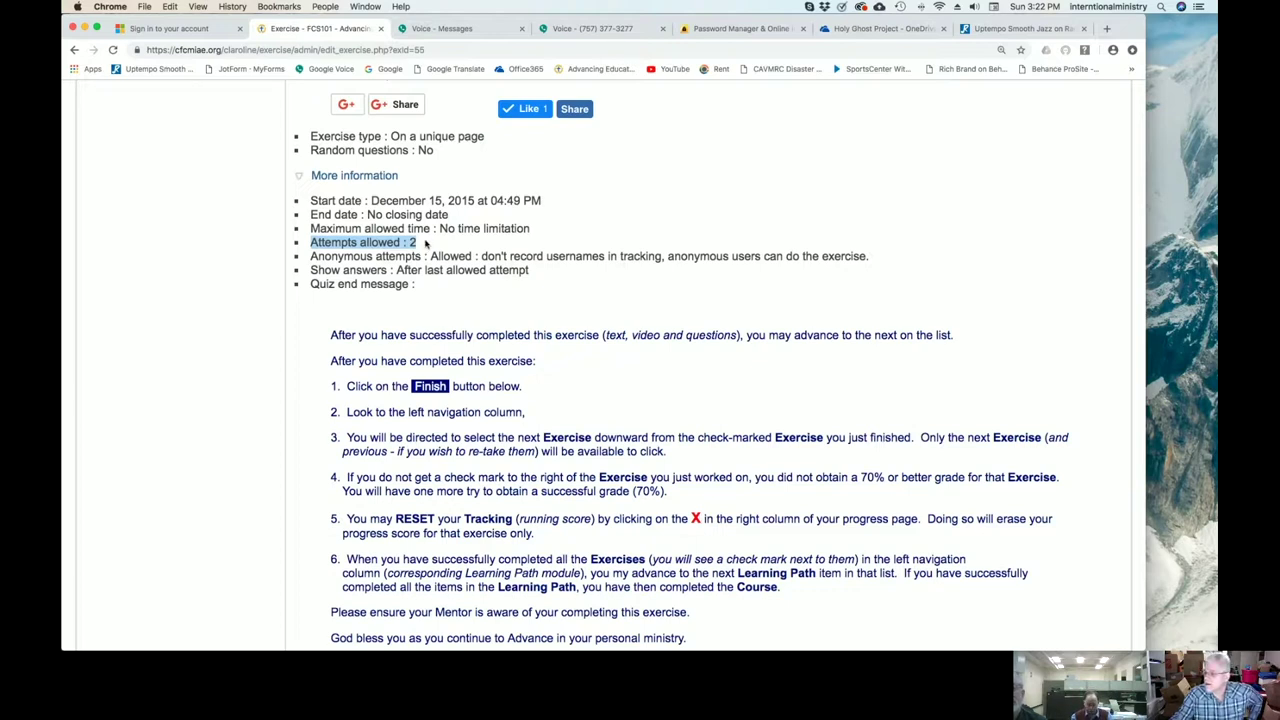
drag(439, 228, 533, 229)
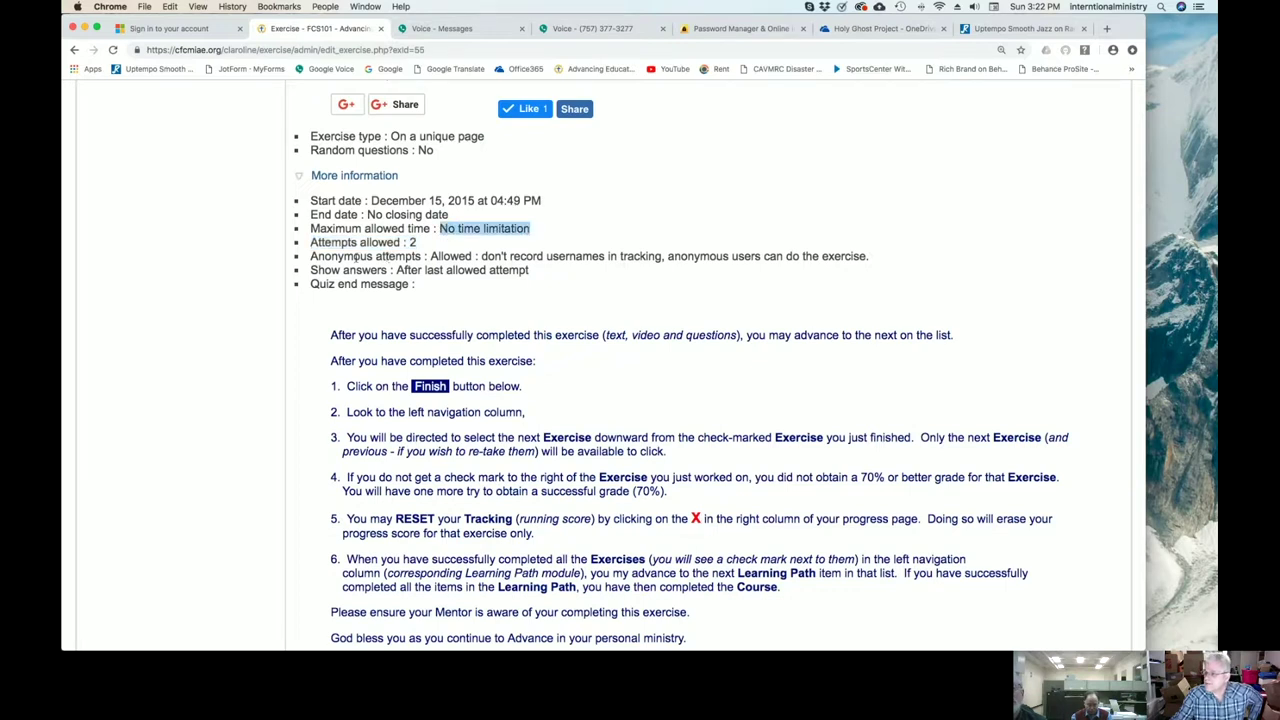
drag(311, 256, 478, 256)
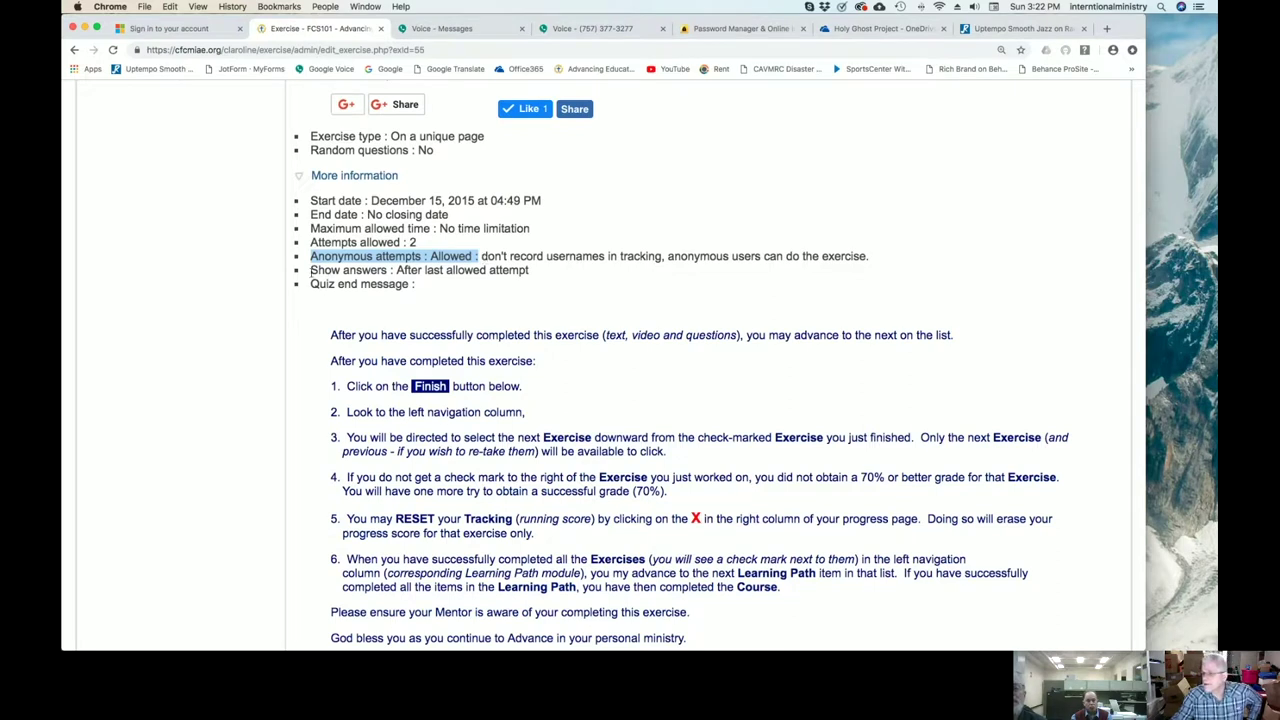
drag(311, 270, 534, 271)
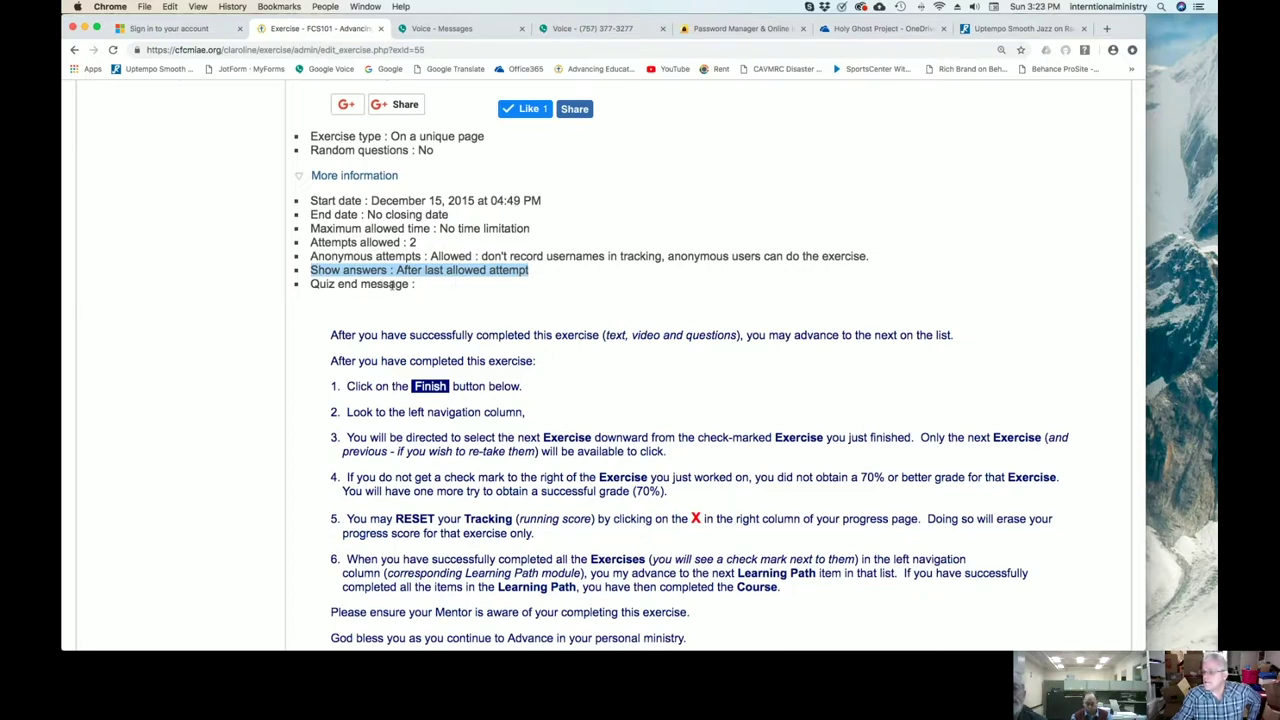
scroll(391, 285, down, 5)
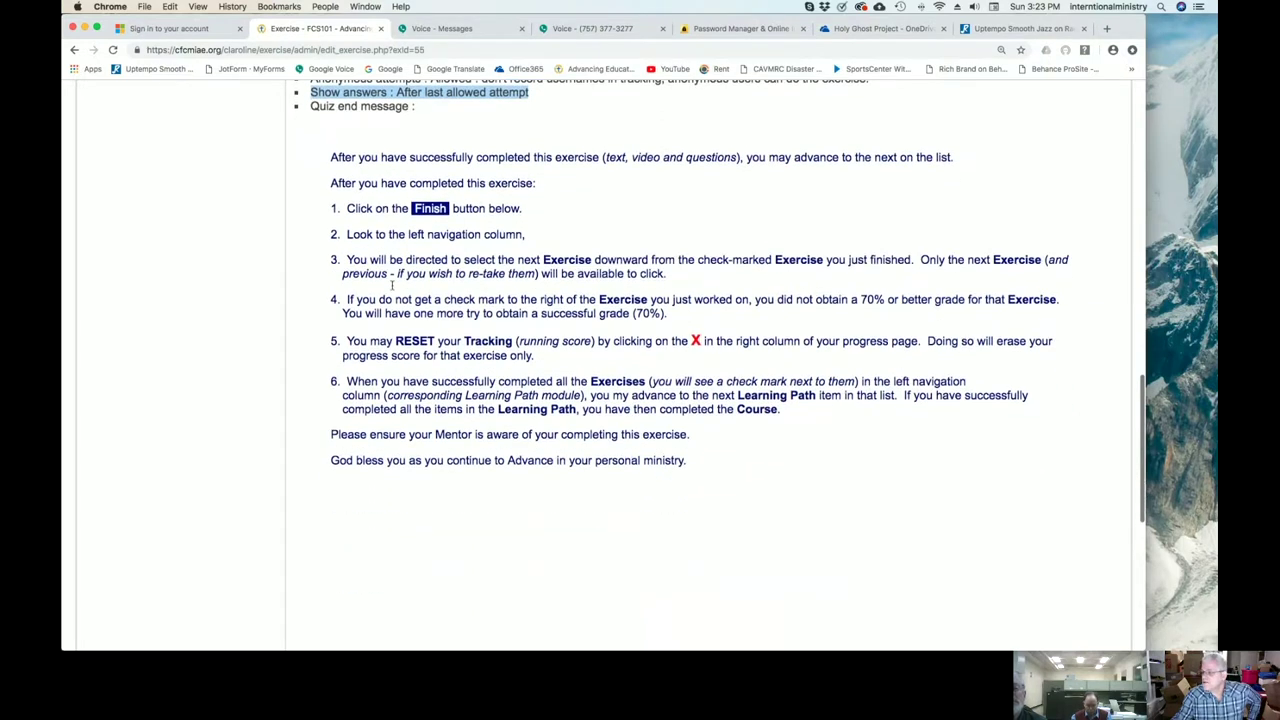
Open the Remission of Sin exercise settings for editing and expand the advanced options.
scroll(391, 285, up, 10)
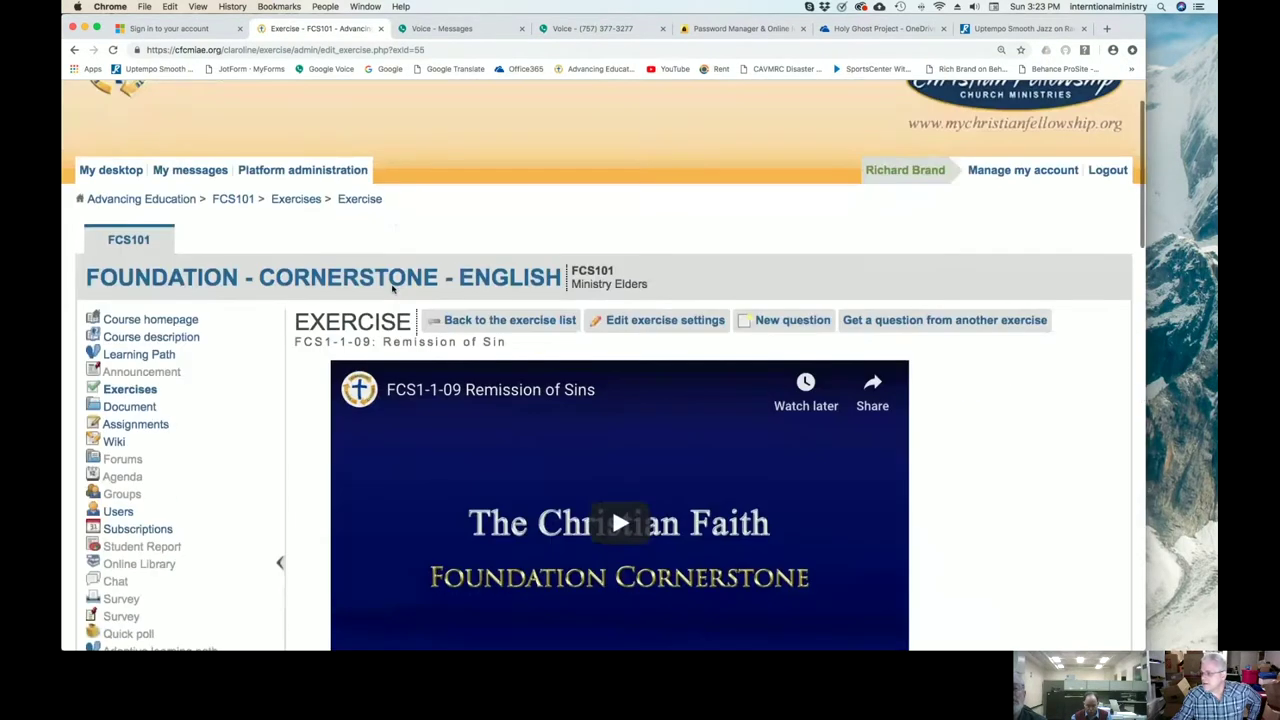
click(640, 320)
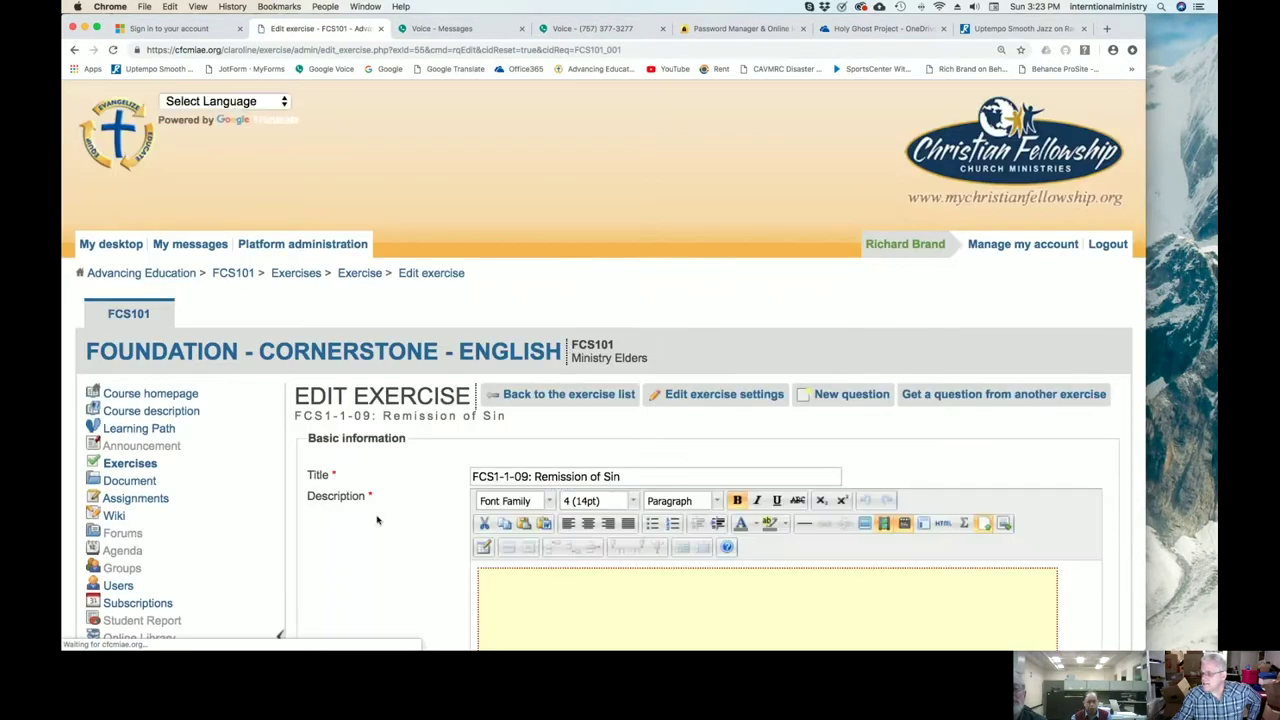
scroll(377, 519, down, 2)
scroll(377, 519, down, 4)
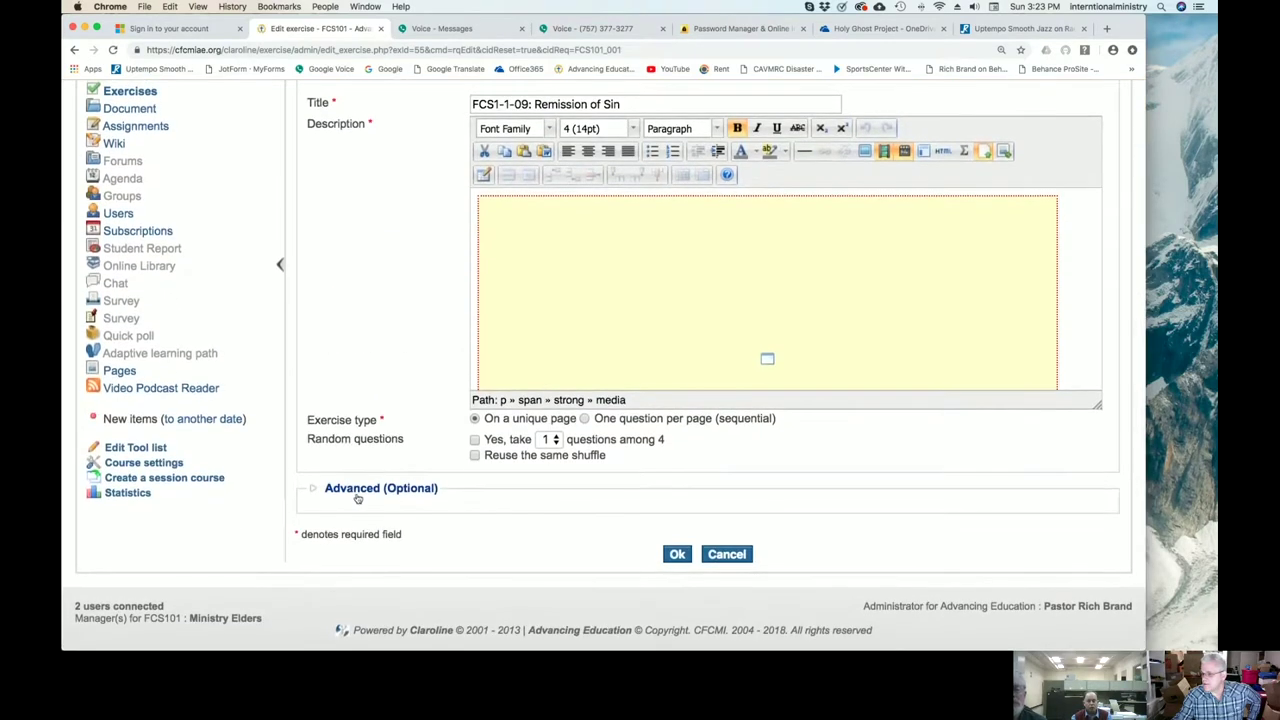
click(354, 490)
scroll(354, 494, down, 5)
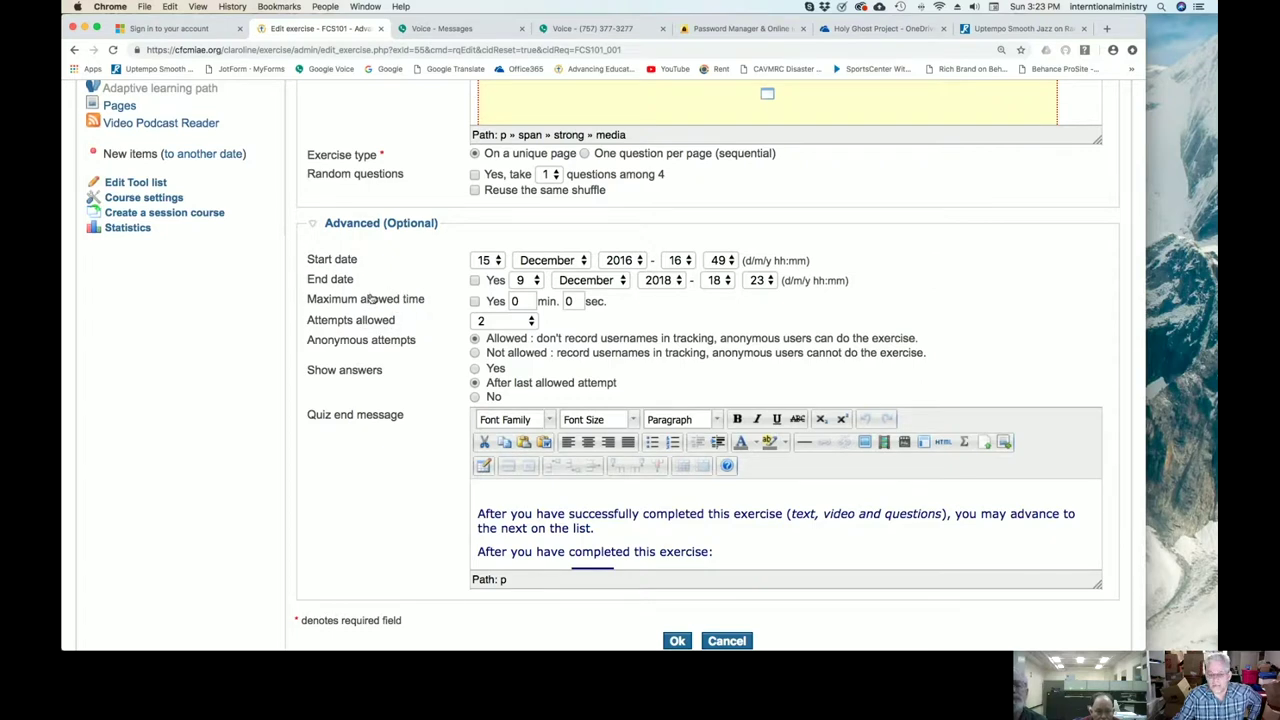
Keep the attempts allowed at 2, set Show answers to Yes, save the exercise settings and reload the page.
click(531, 324)
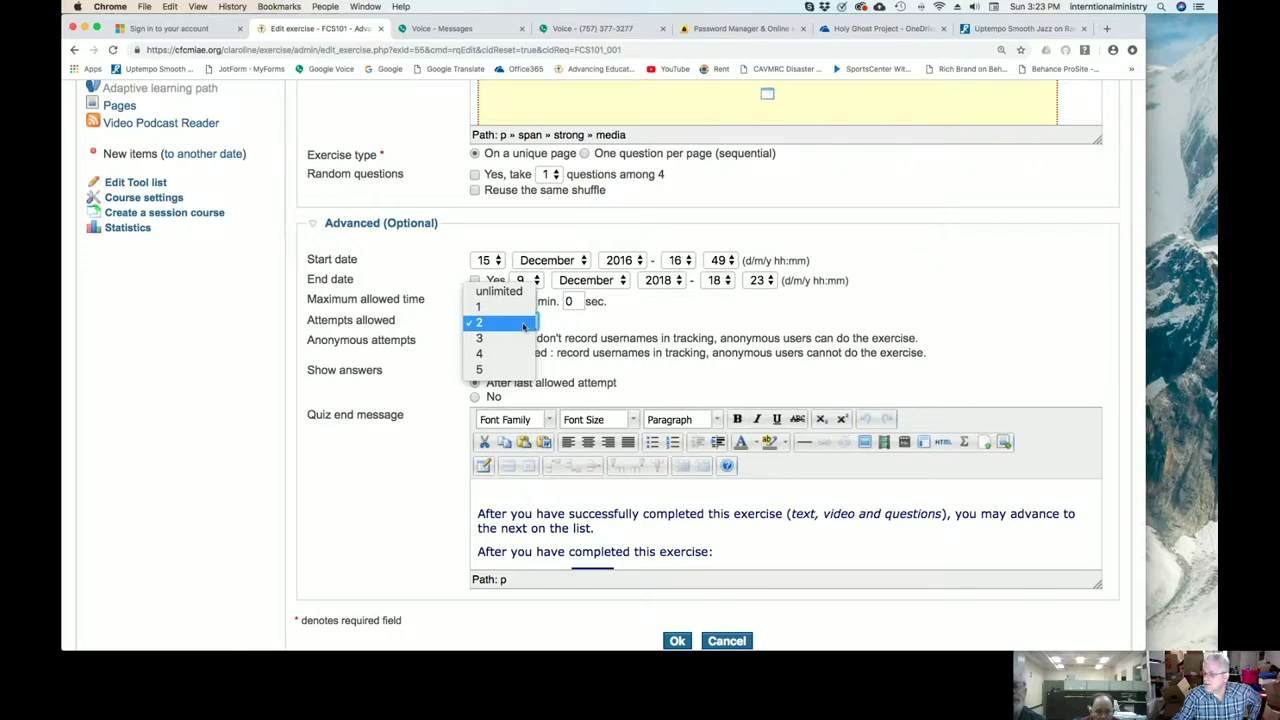
click(523, 324)
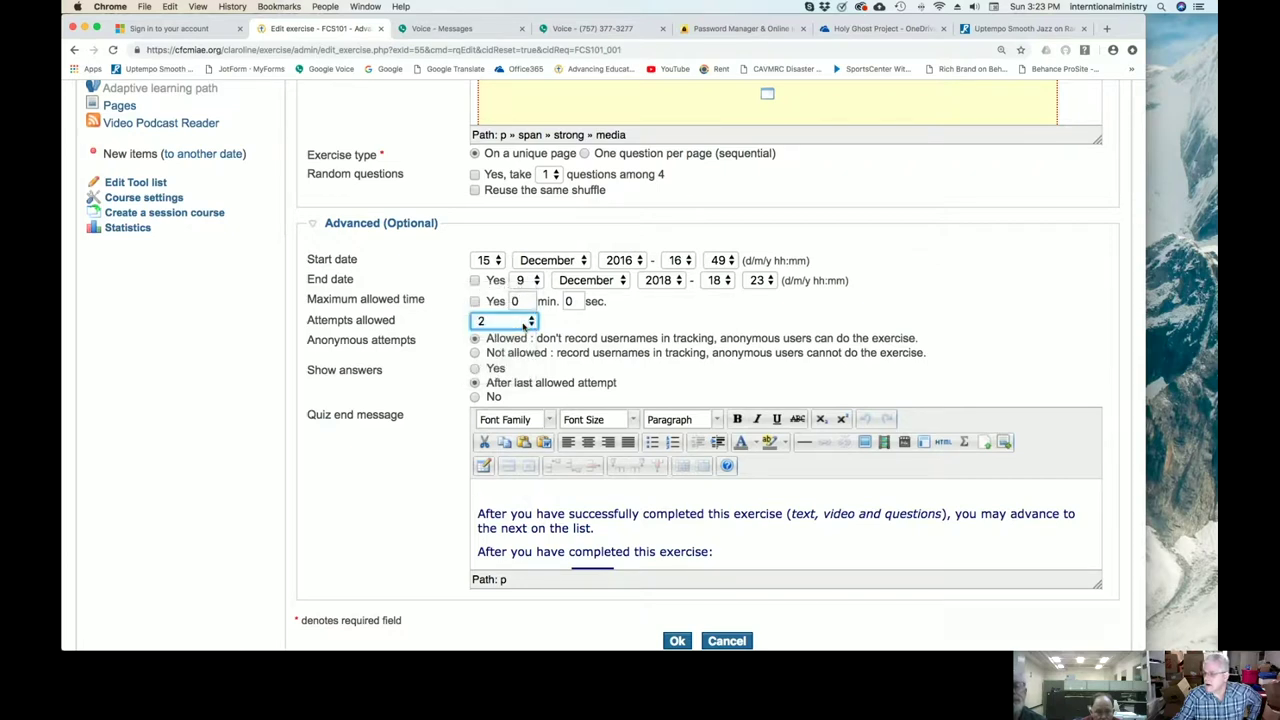
click(475, 369)
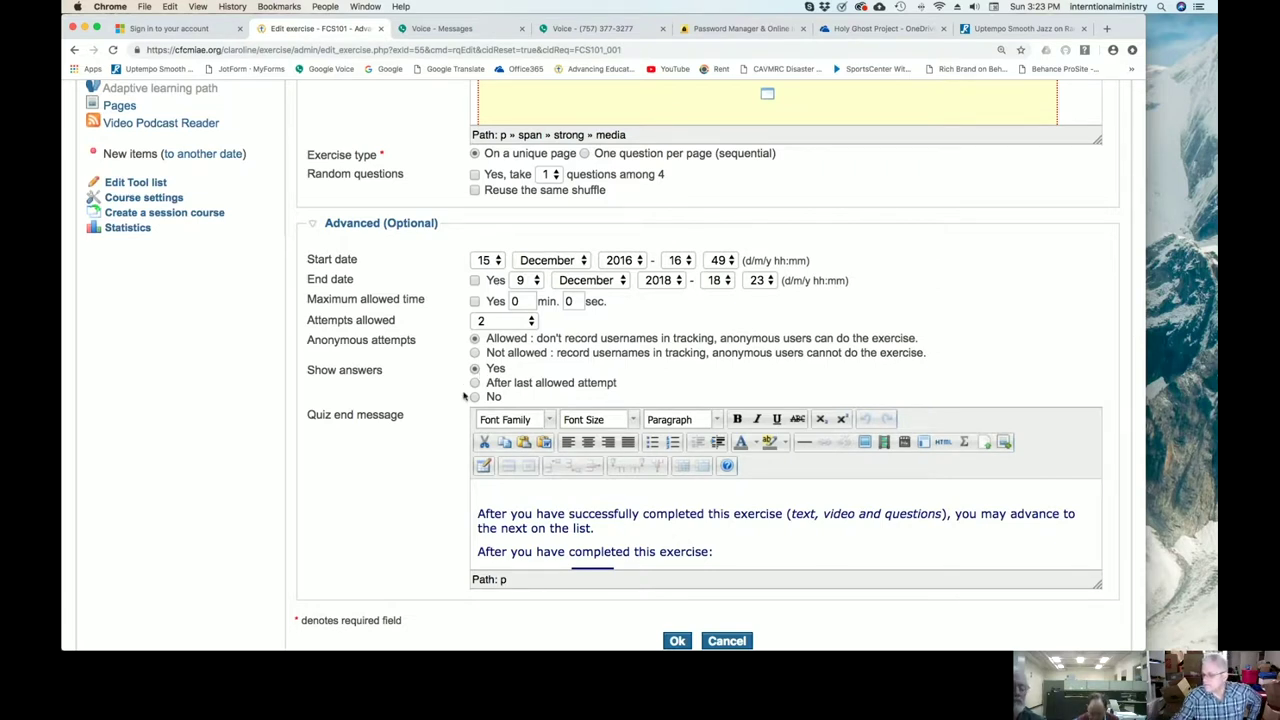
click(677, 640)
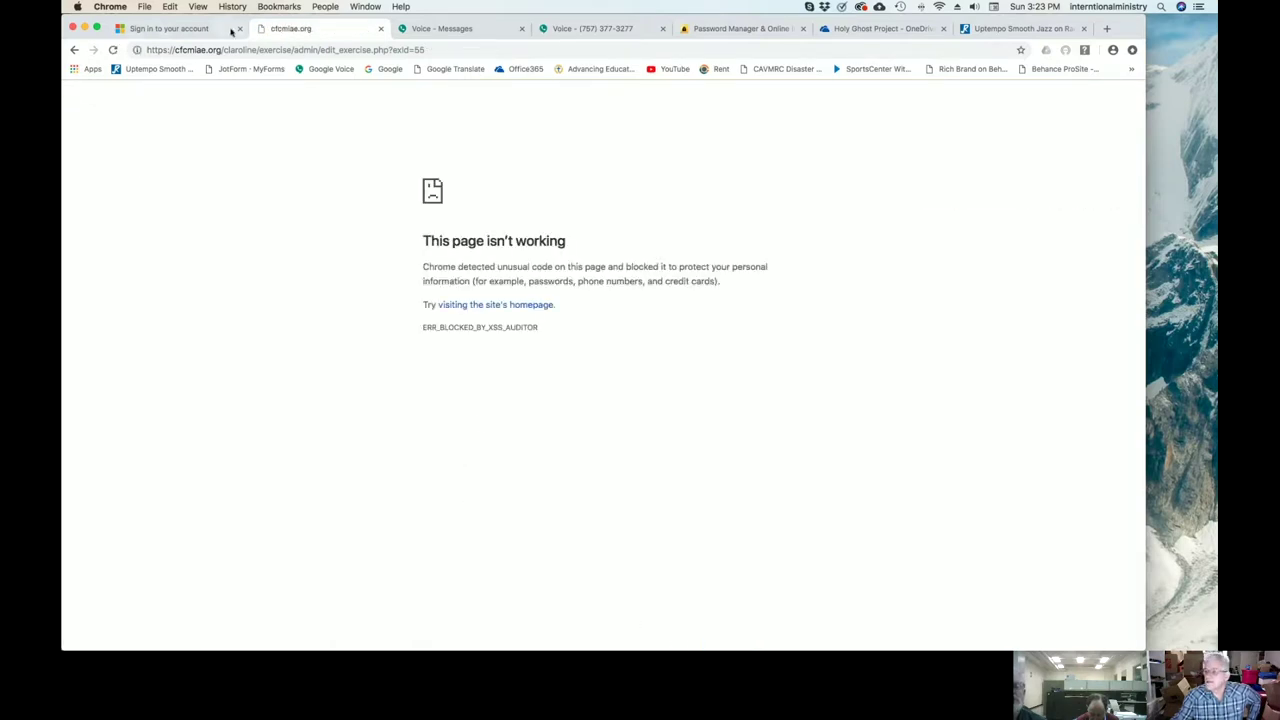
click(113, 49)
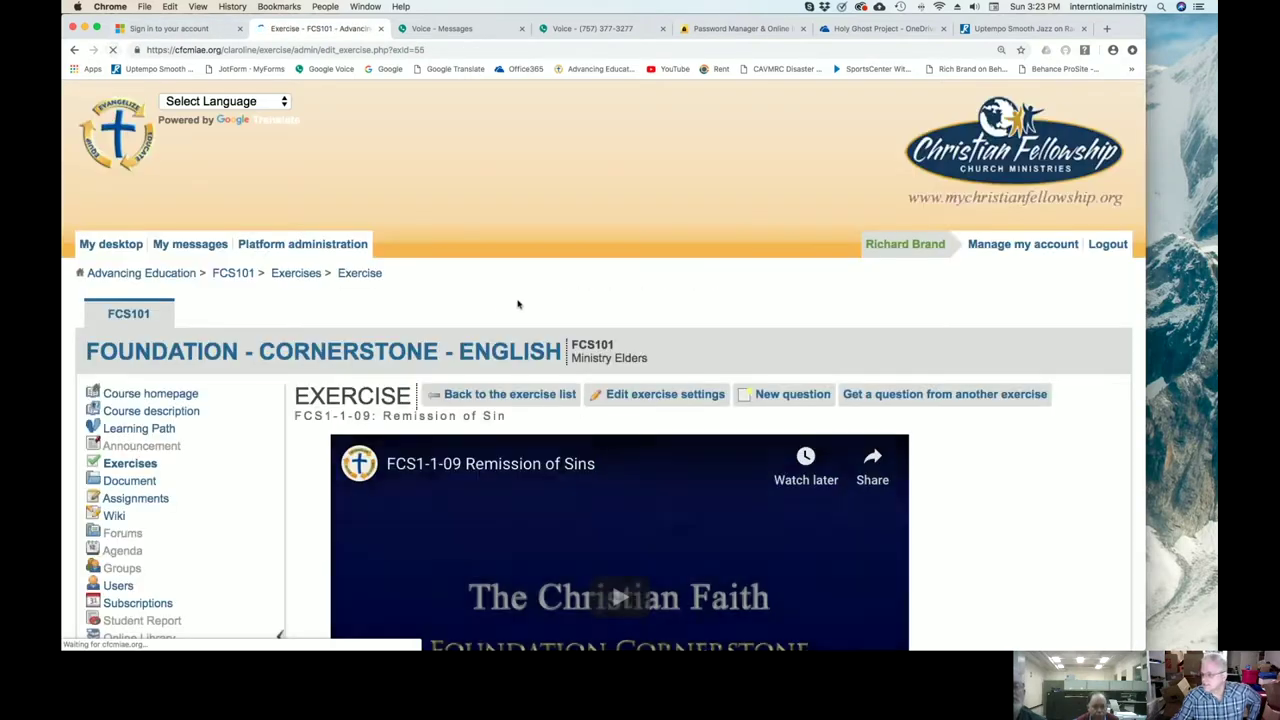
Review the Remission of Sin exercise page with its question list, and return to the course's exercise list.
scroll(517, 303, down, 2)
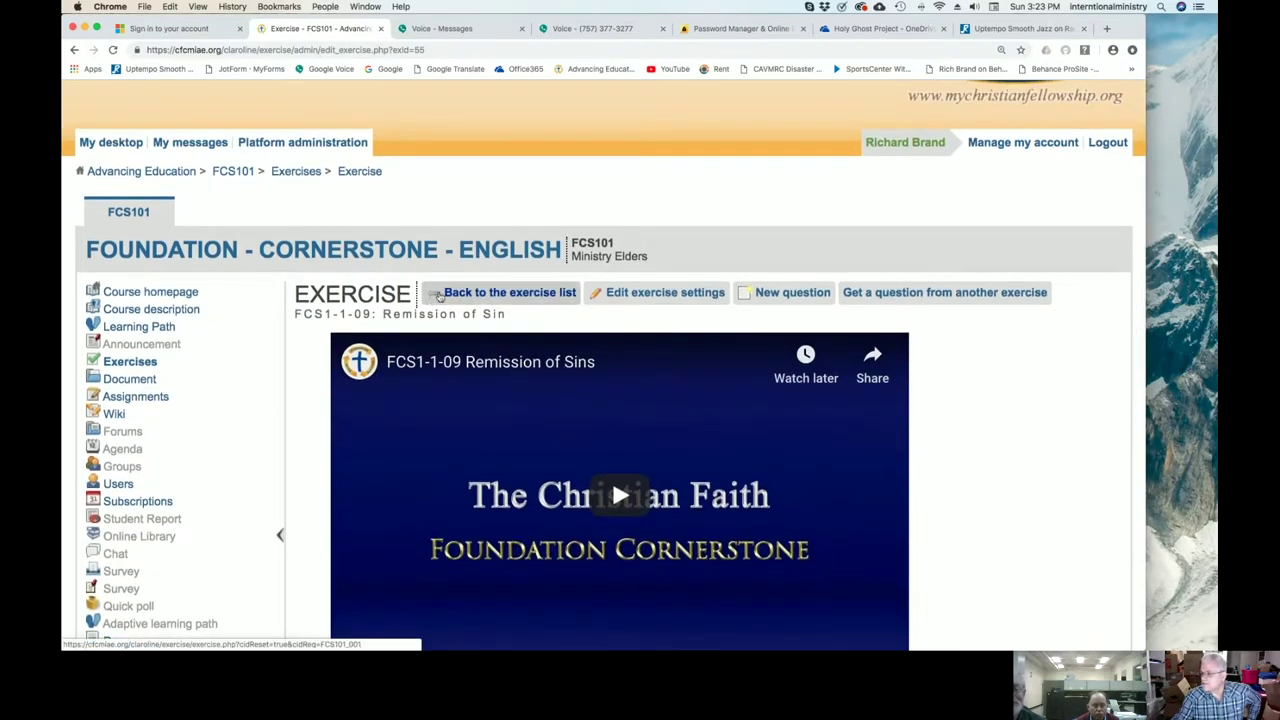
scroll(560, 270, down, 10)
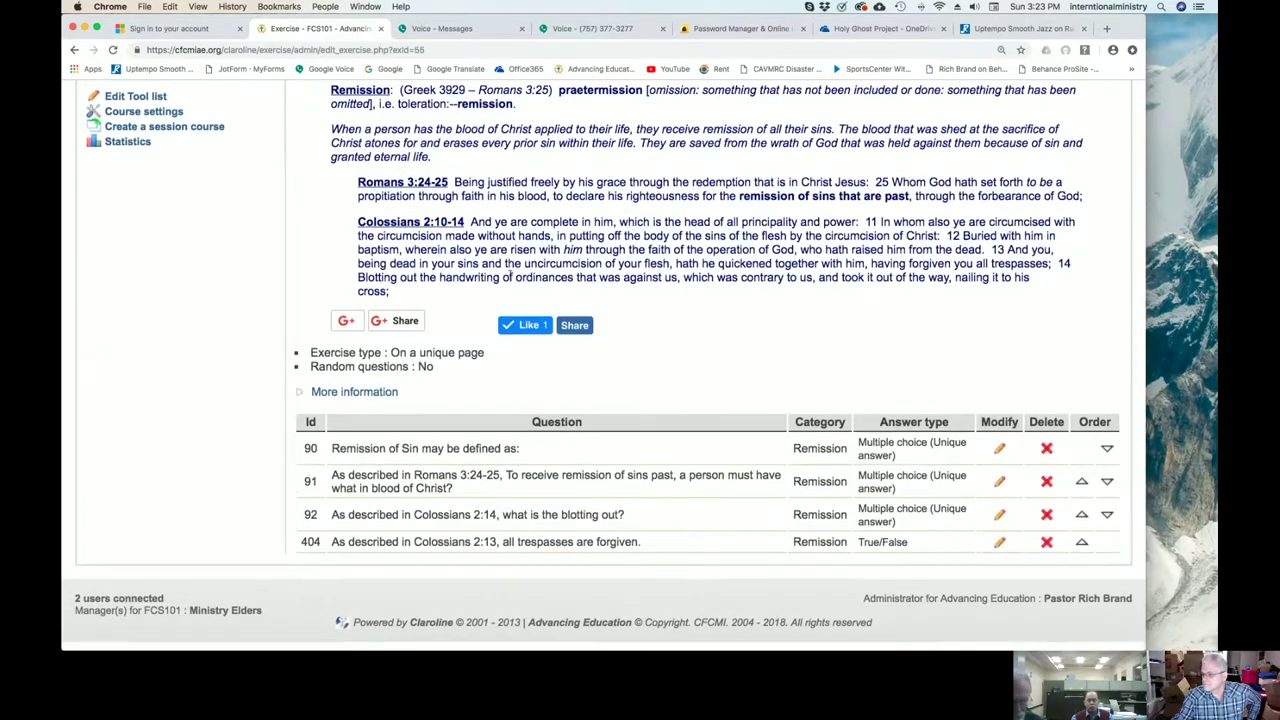
scroll(418, 356, up, 10)
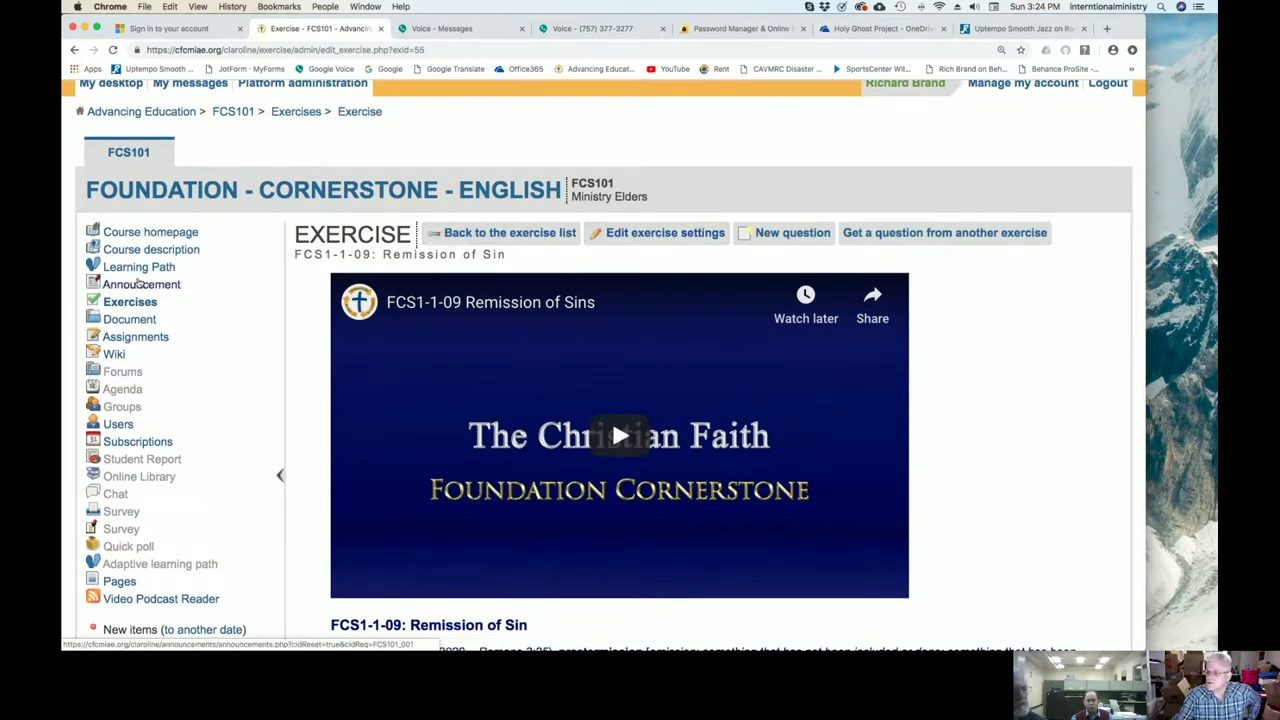
scroll(145, 306, down, 1)
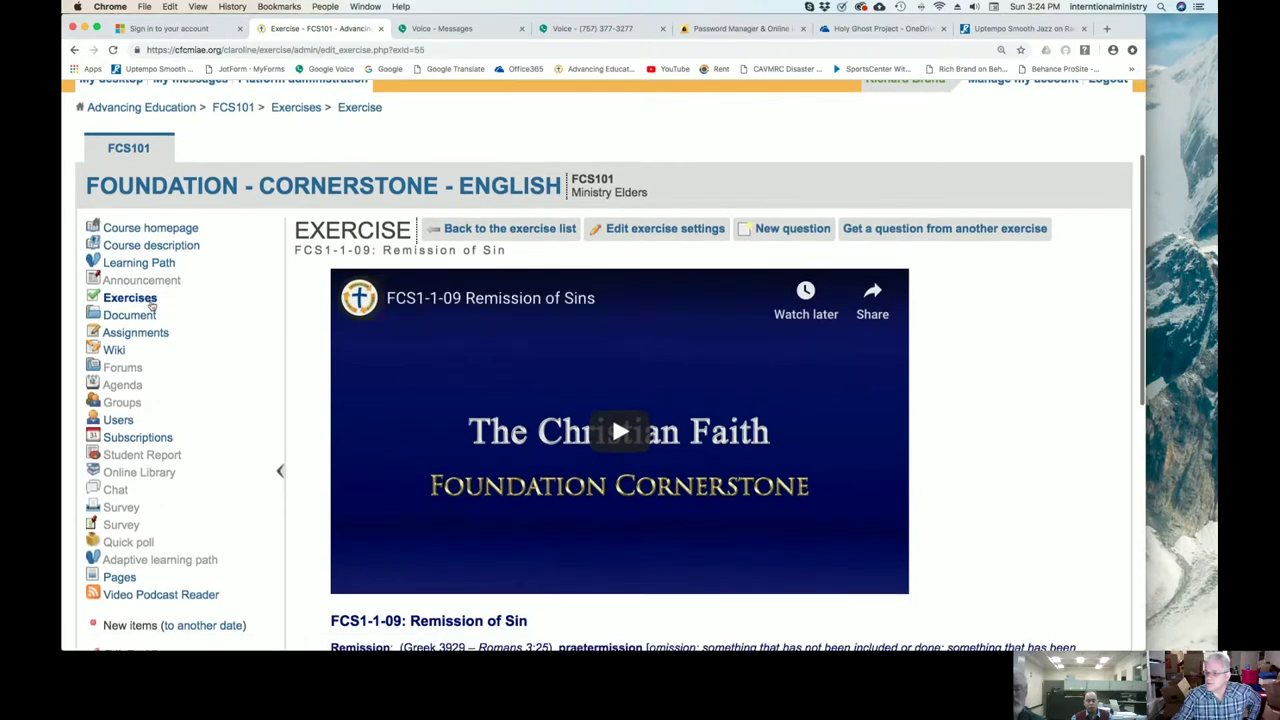
click(149, 303)
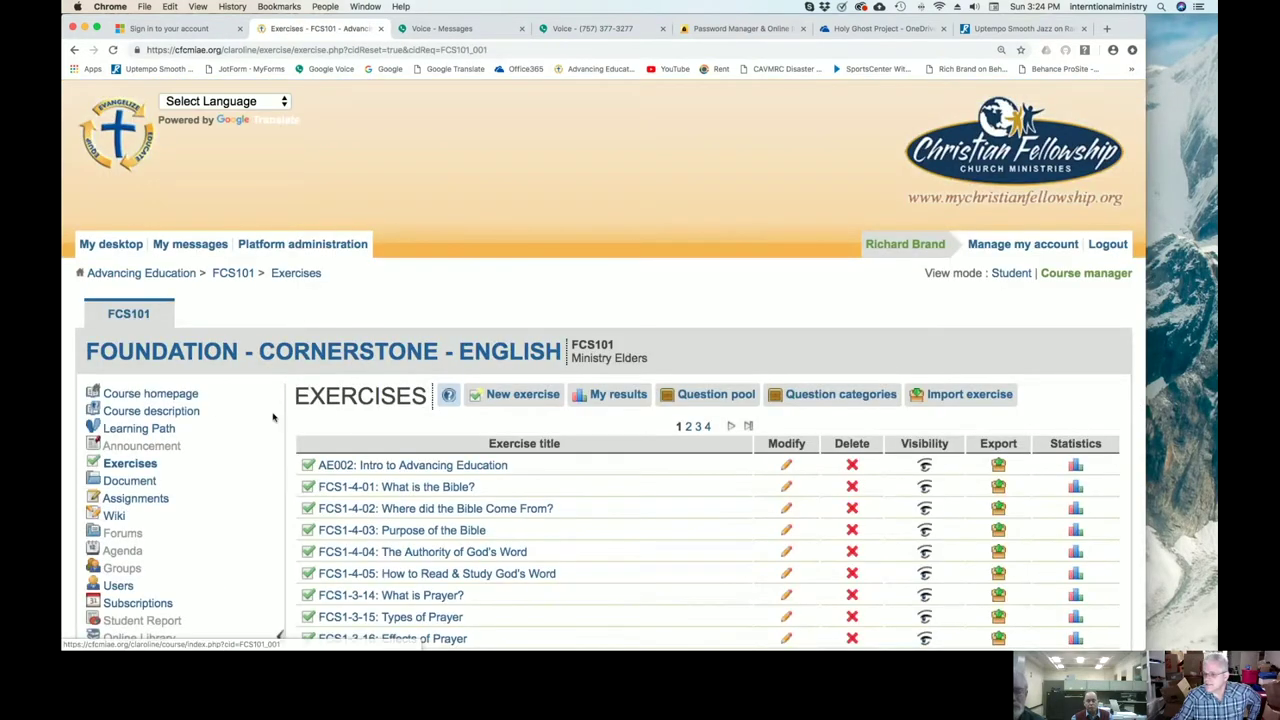
Open the learning path FCS1-1 Chapter One - The Christian Faith and bring up its module list.
click(163, 429)
scroll(510, 462, down, 3)
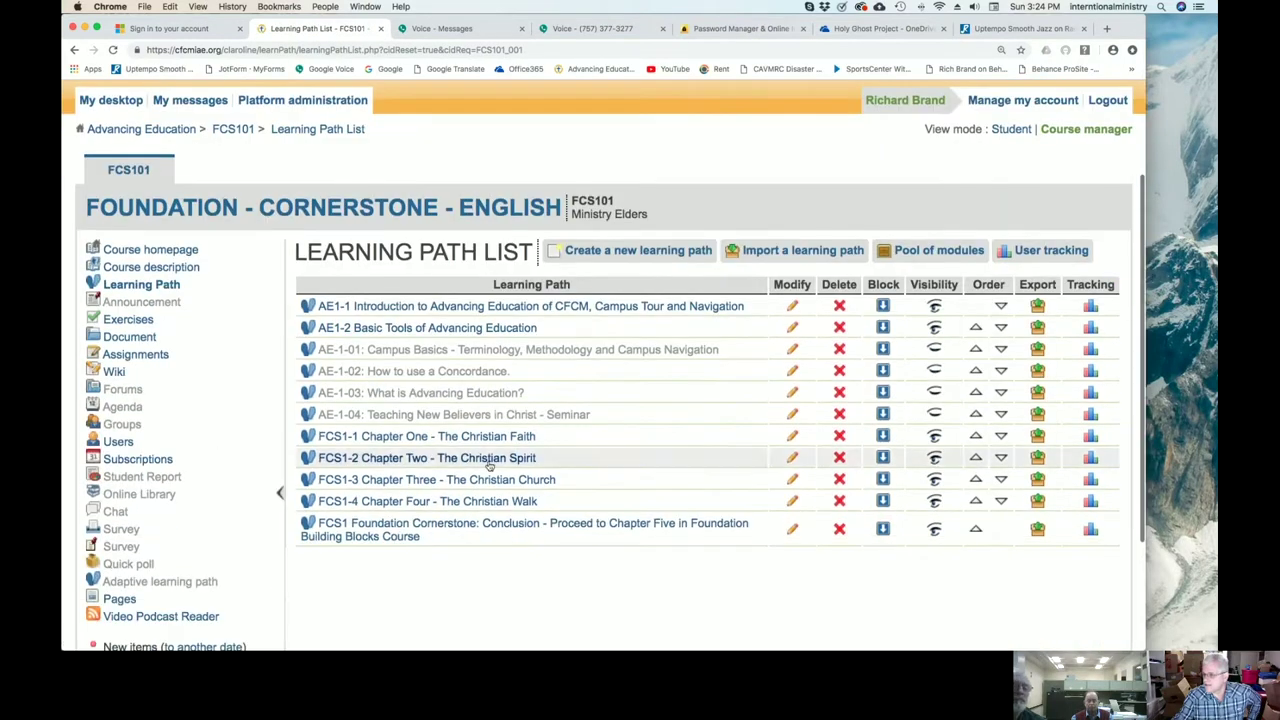
click(500, 437)
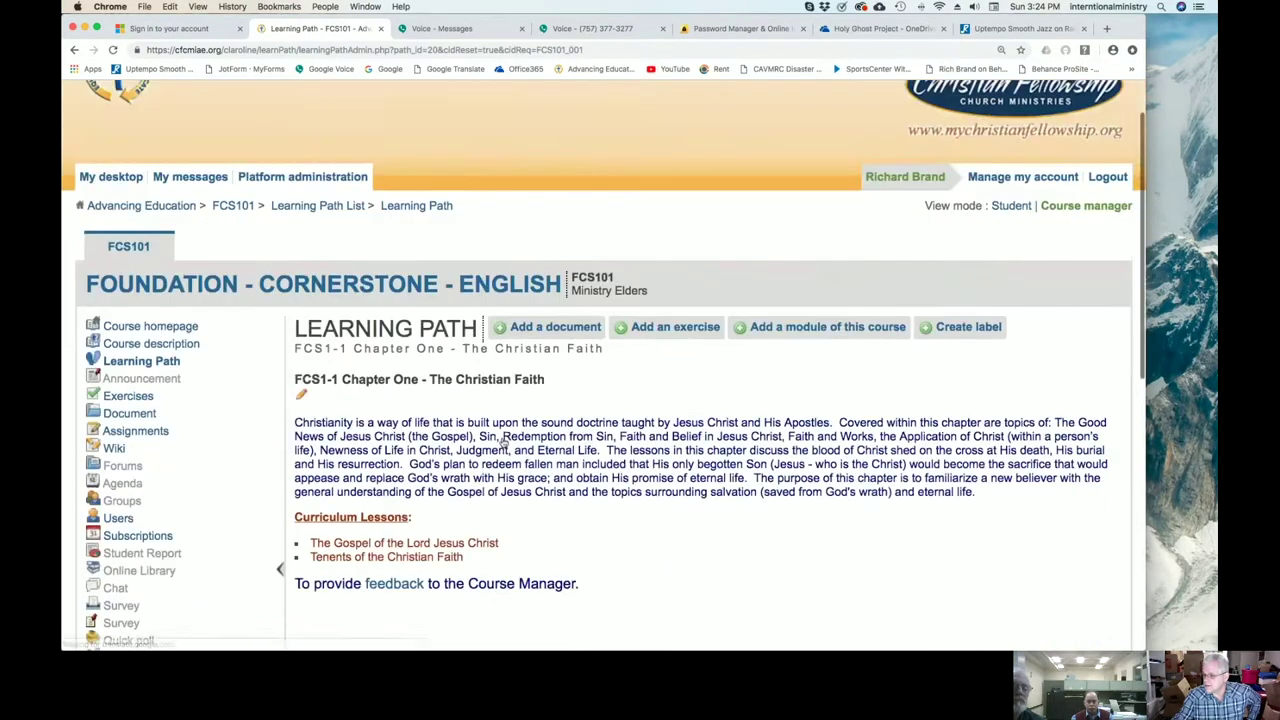
scroll(503, 443, down, 5)
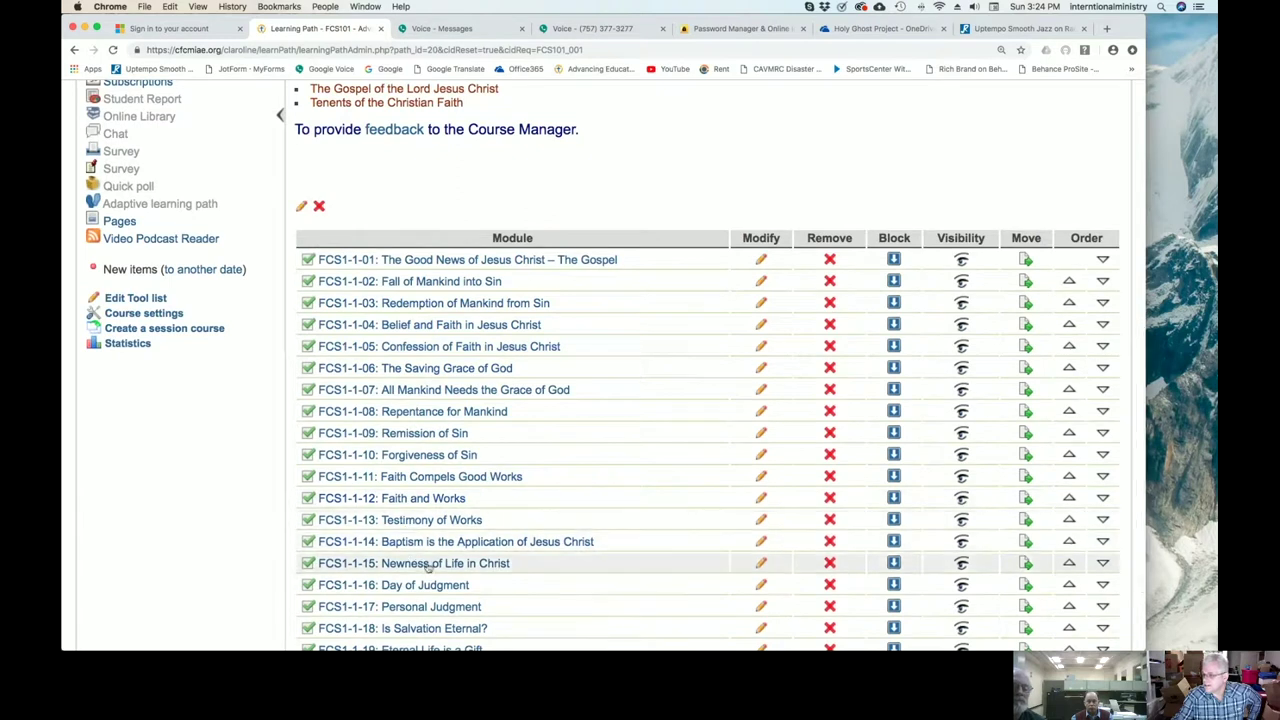
Open module FCS1-1-09: Remission of Sin for modification and go to the question list of its exercise.
click(762, 437)
scroll(458, 527, down, 5)
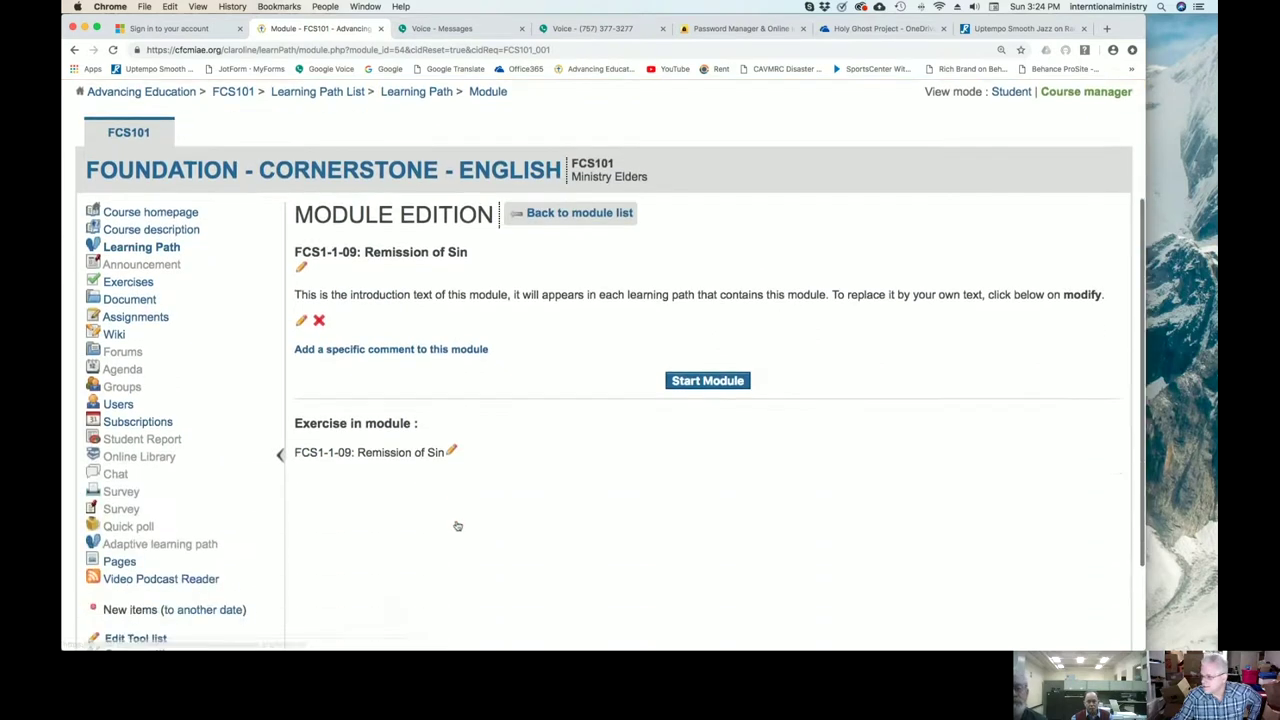
click(451, 376)
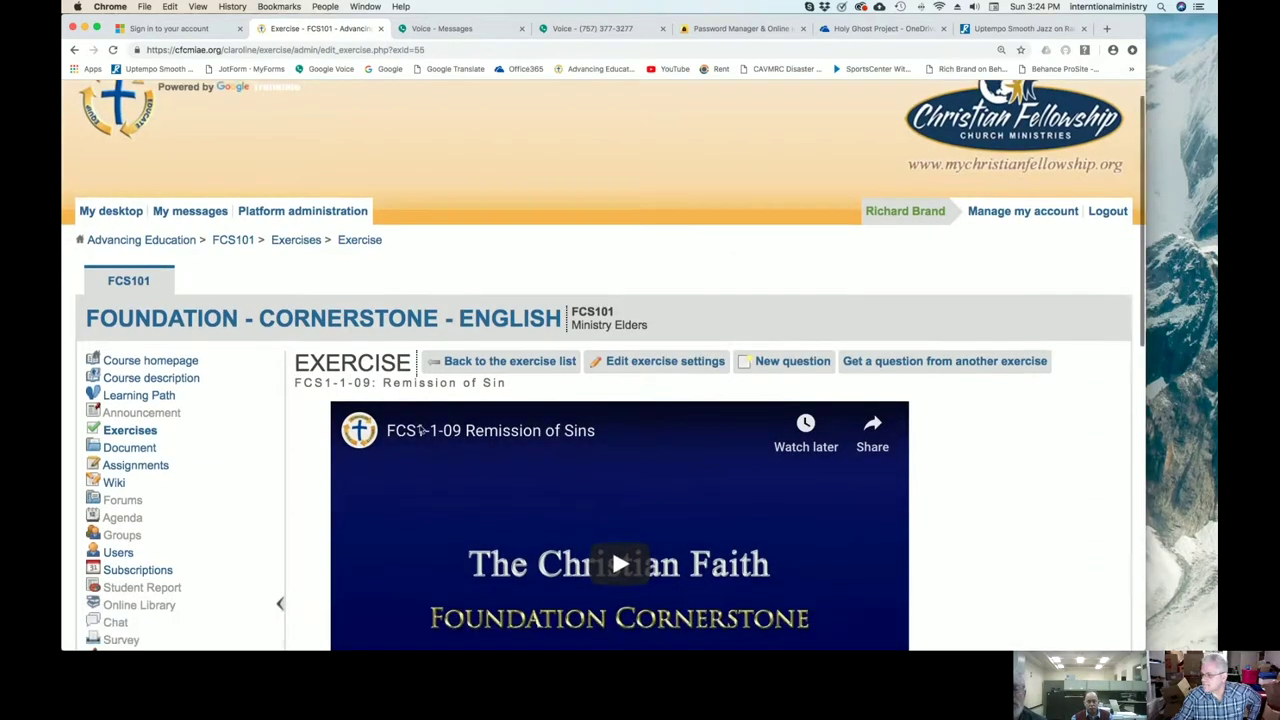
scroll(420, 429, down, 10)
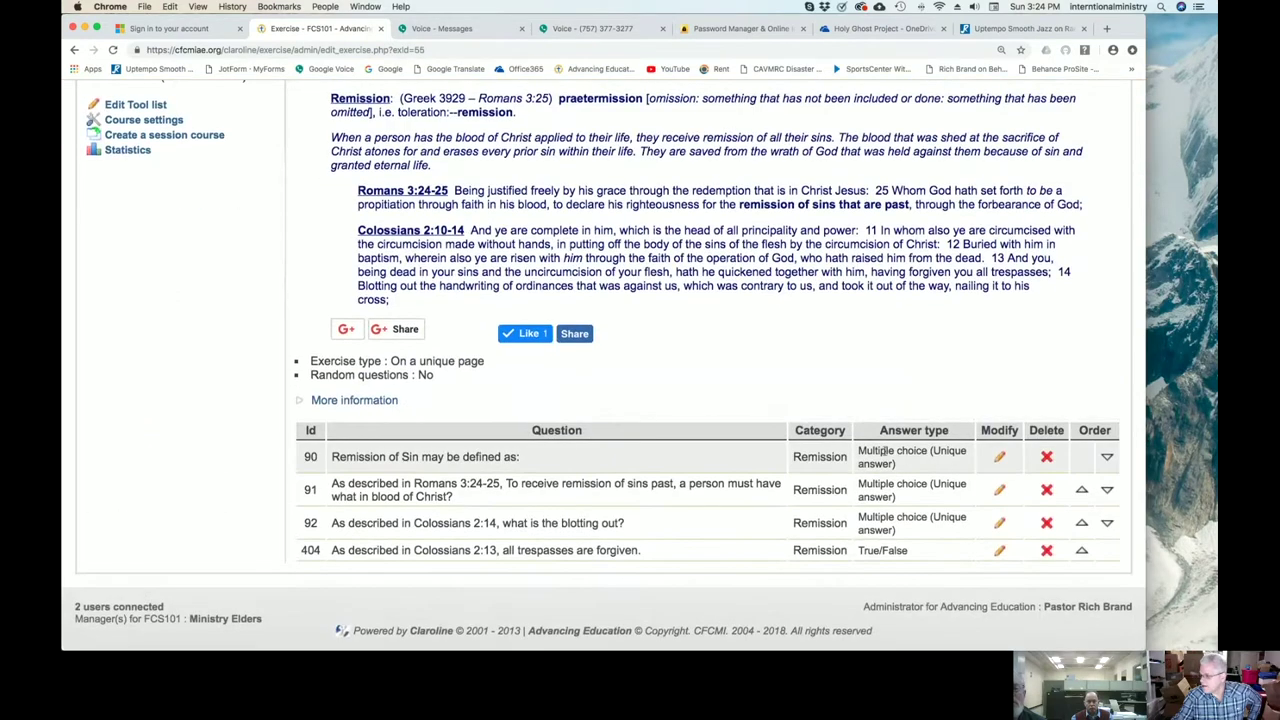
Open the question "Remission of Sin may be defined as:" for editing, review its title, description, category and answer type, and cancel the edit.
click(1001, 458)
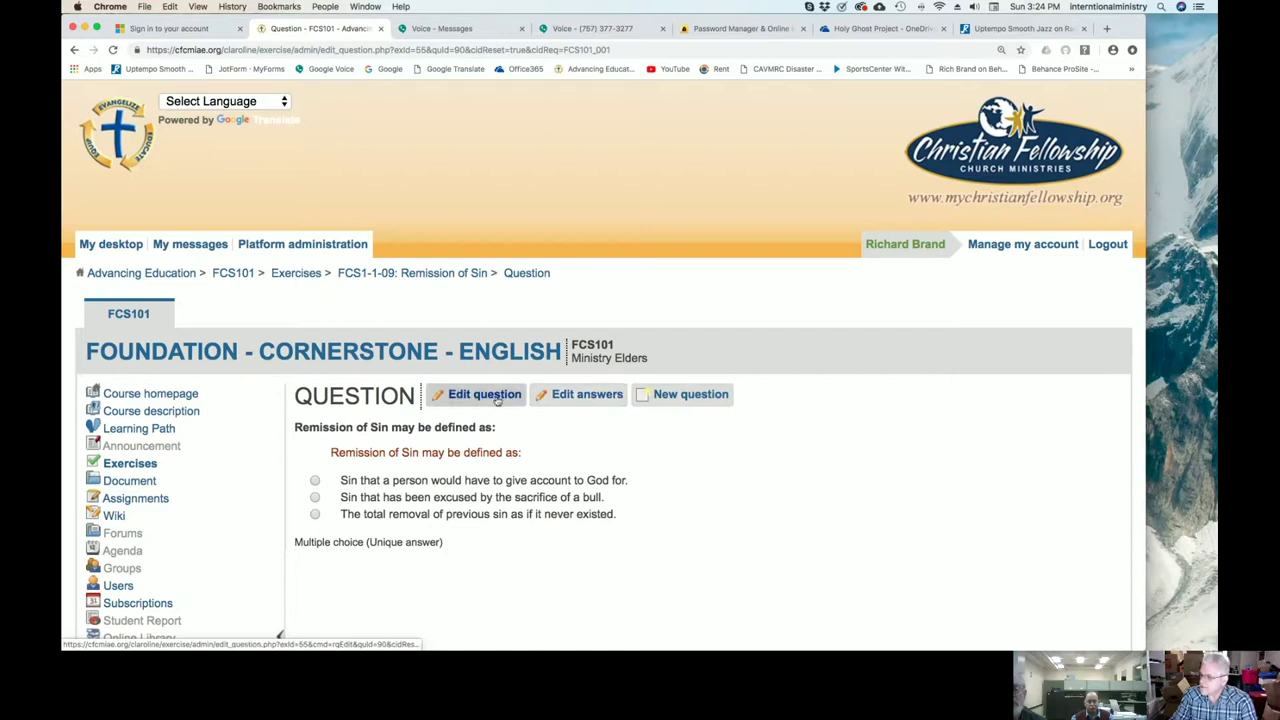
click(485, 394)
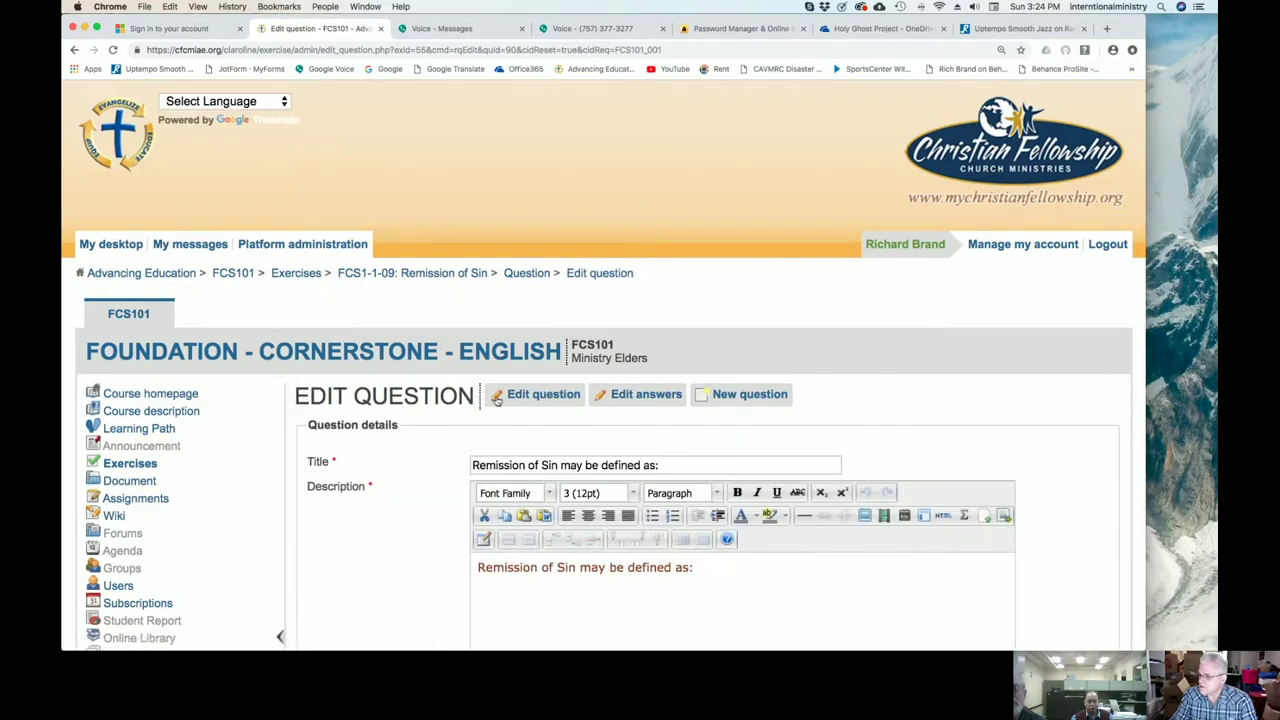
scroll(400, 446, down, 5)
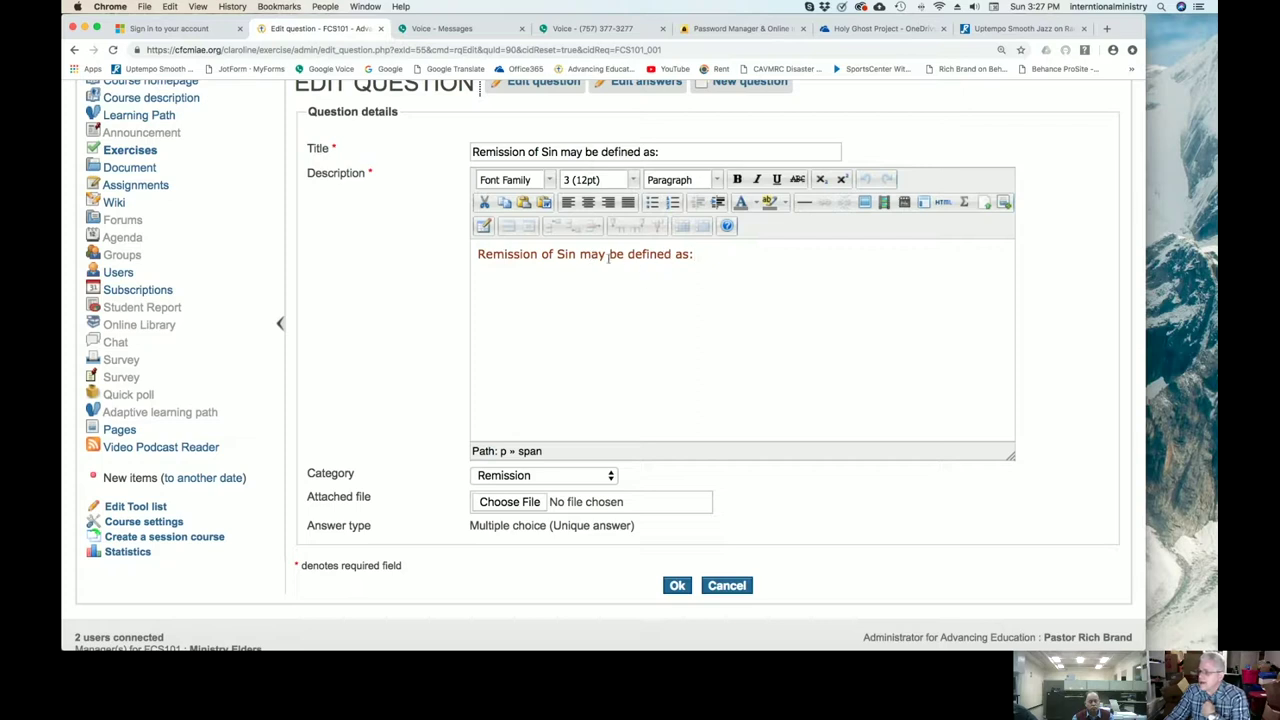
scroll(742, 253, up, 3)
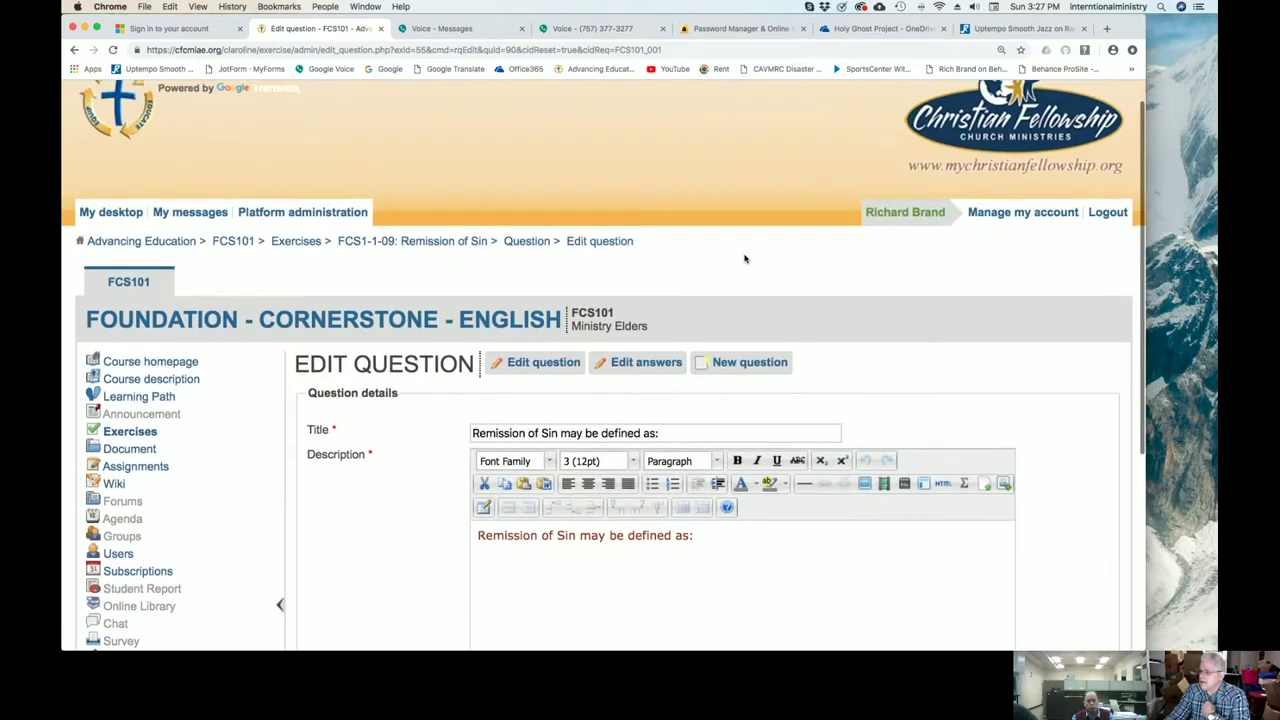
scroll(745, 259, down, 2)
scroll(745, 259, down, 2)
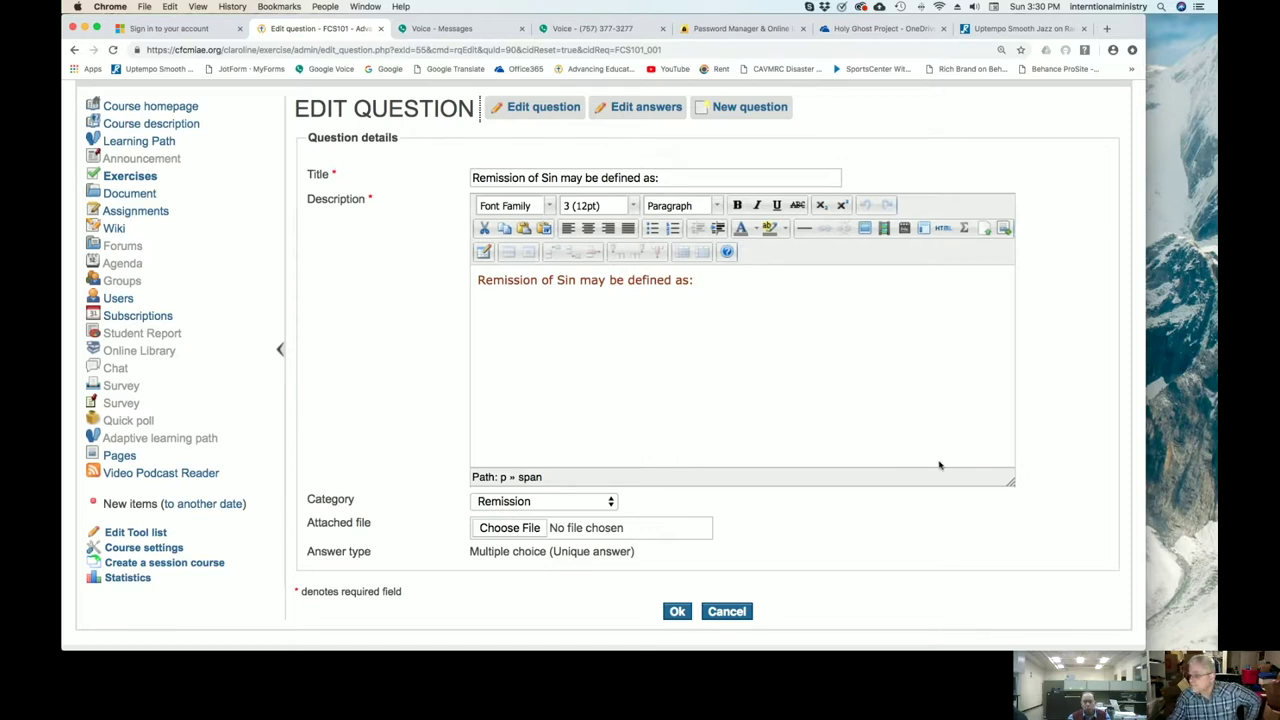
click(684, 387)
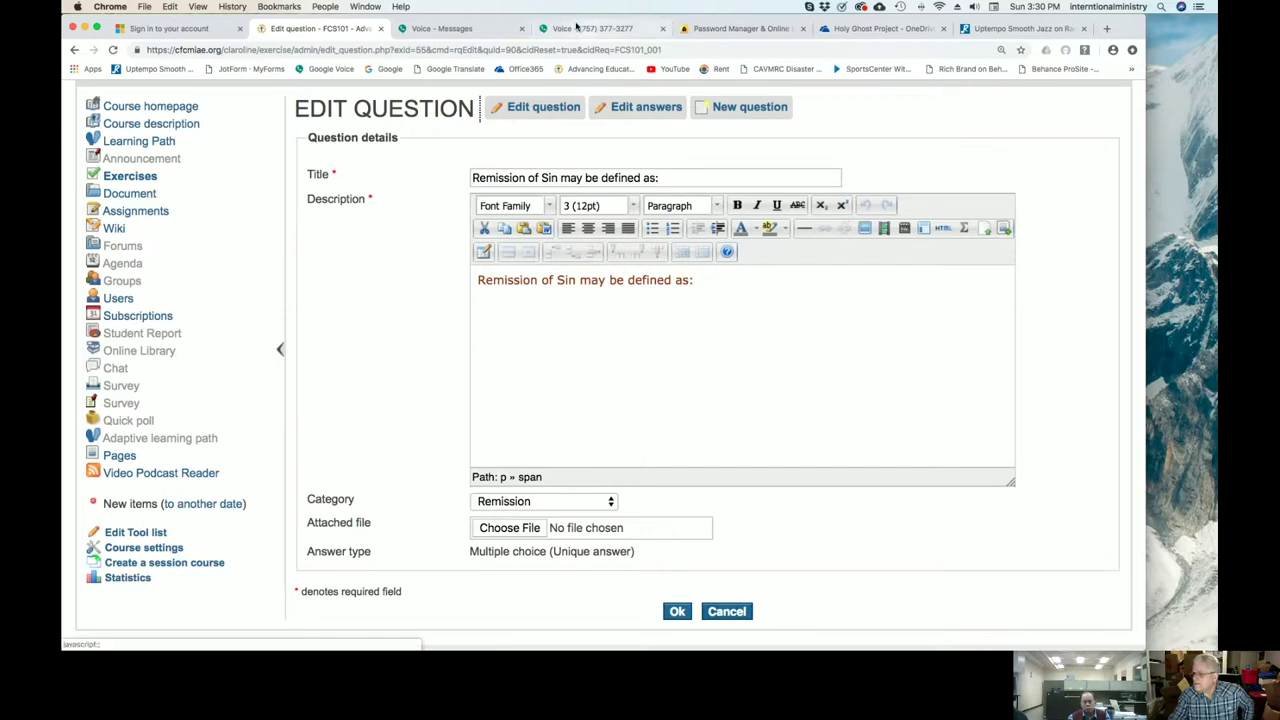
click(726, 611)
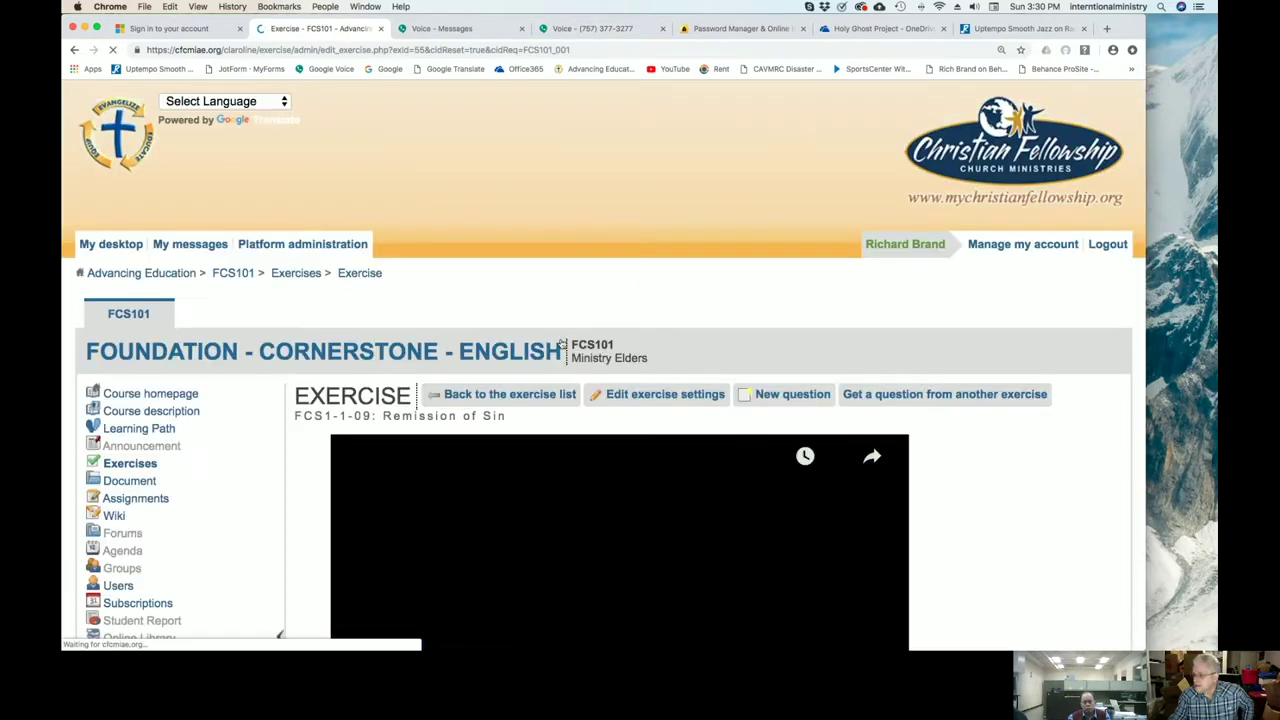
Open the answers of the question "Remission of Sin may be defined as:" for editing and widen the browser window to show the full Weighting column.
scroll(619, 397, down, 10)
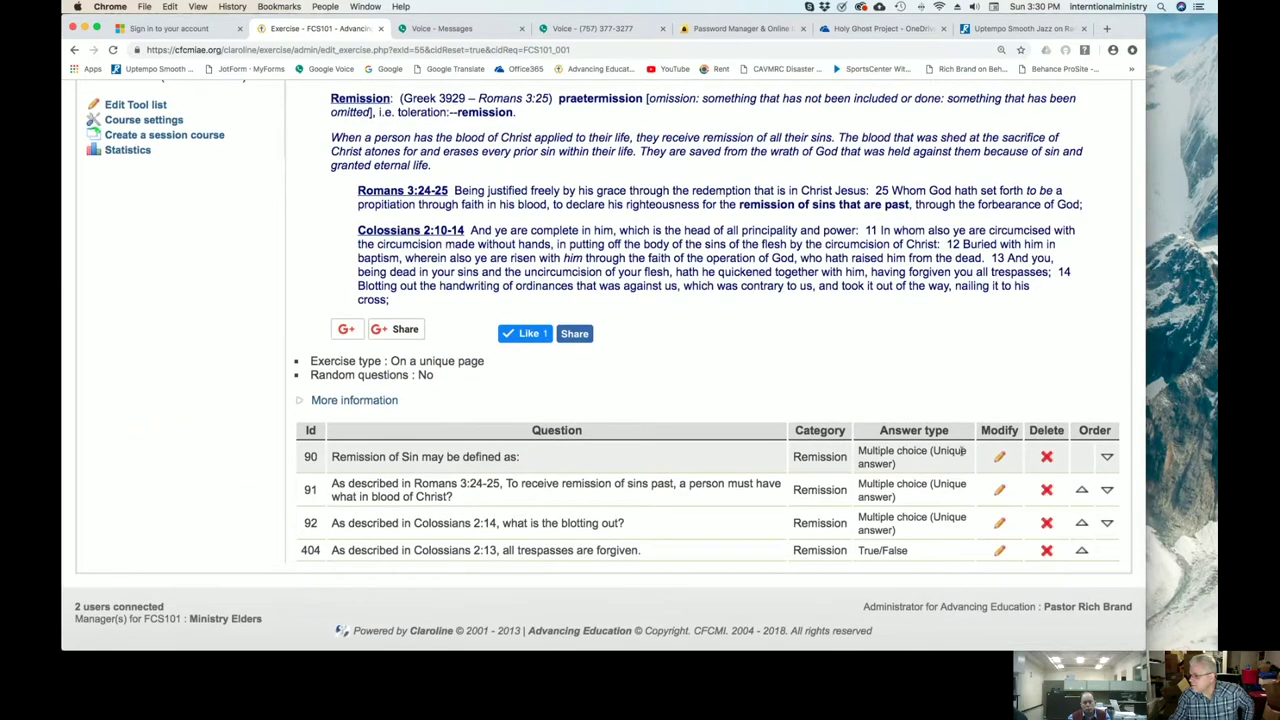
click(1000, 457)
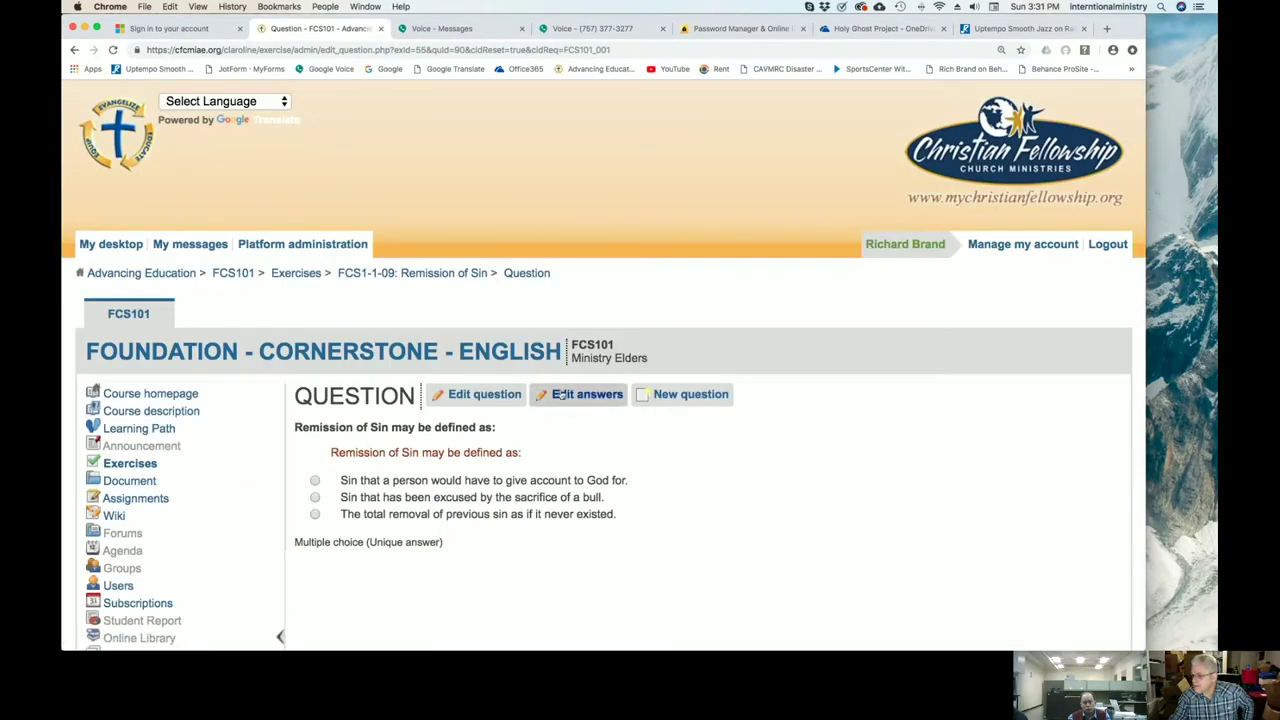
click(592, 396)
scroll(704, 428, down, 5)
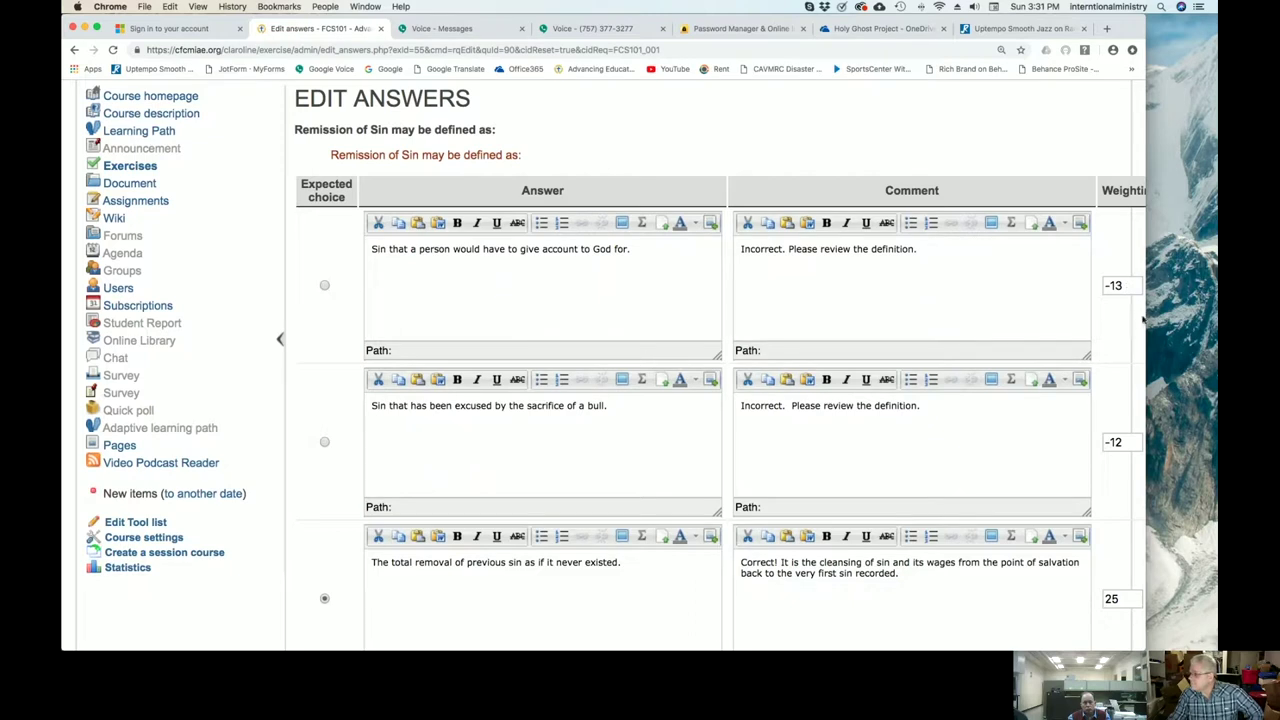
drag(1145, 318, 1215, 315)
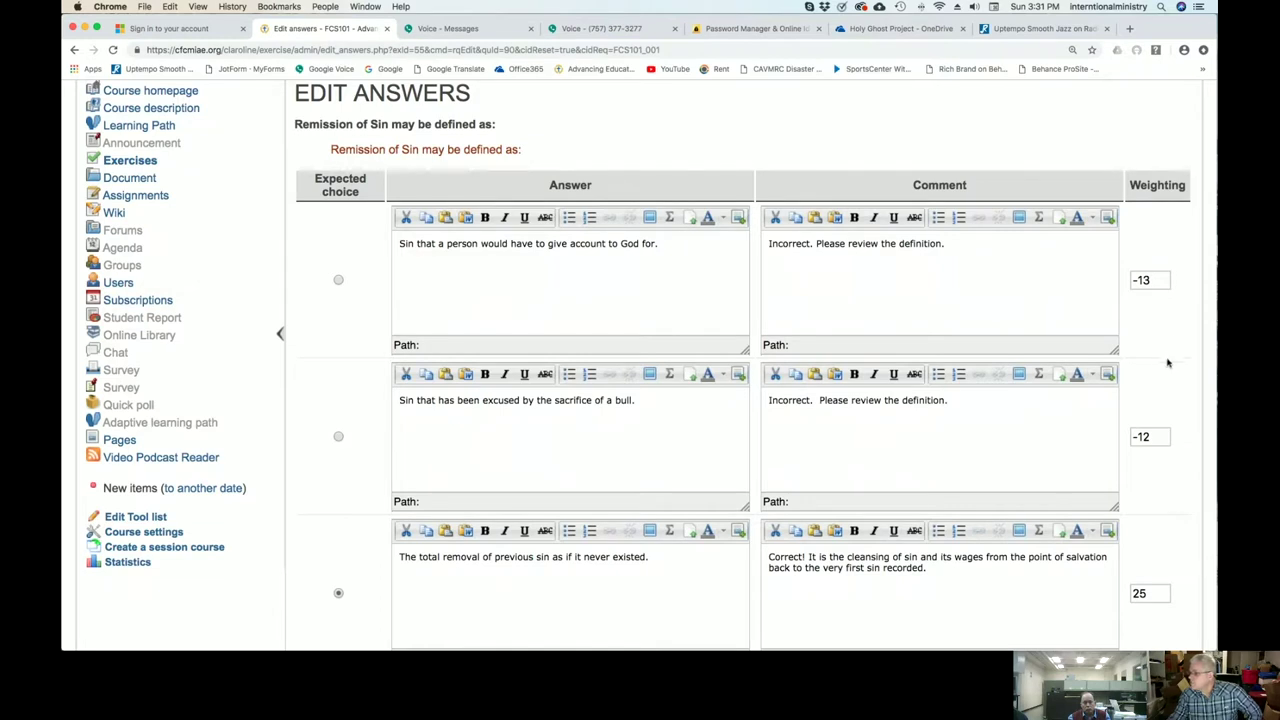
scroll(1156, 466, down, 2)
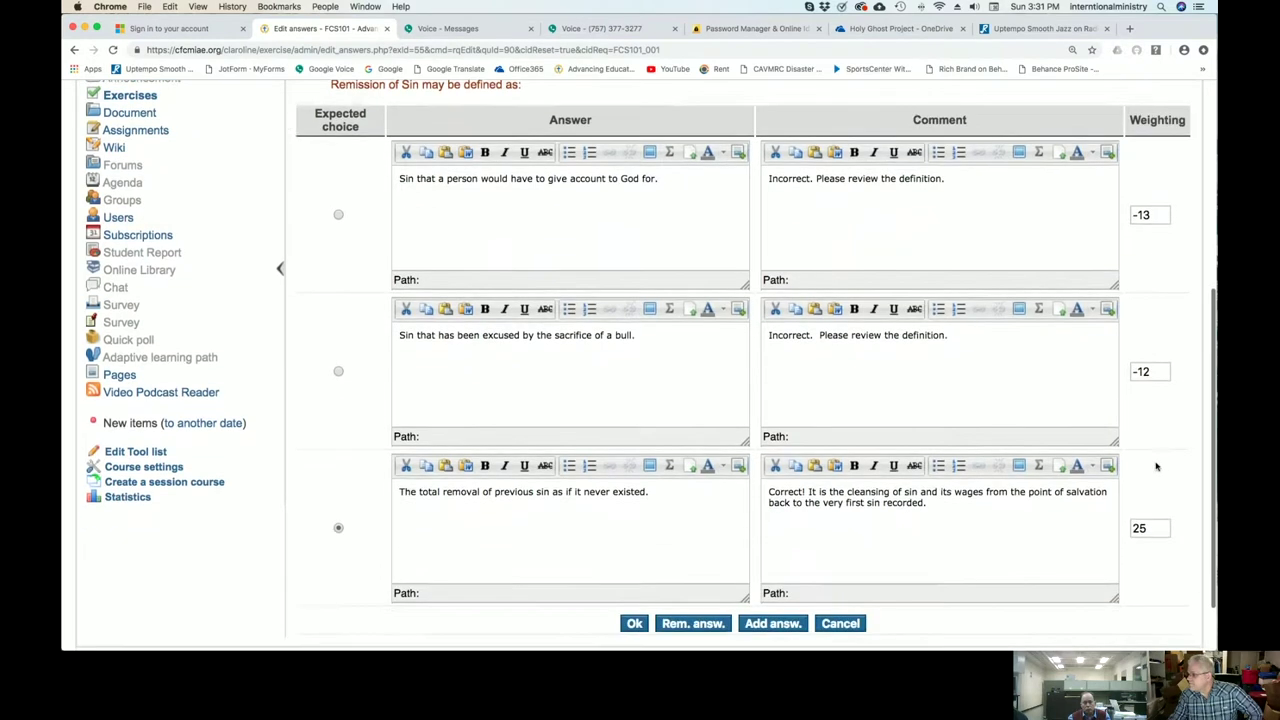
scroll(1155, 467, up, 1)
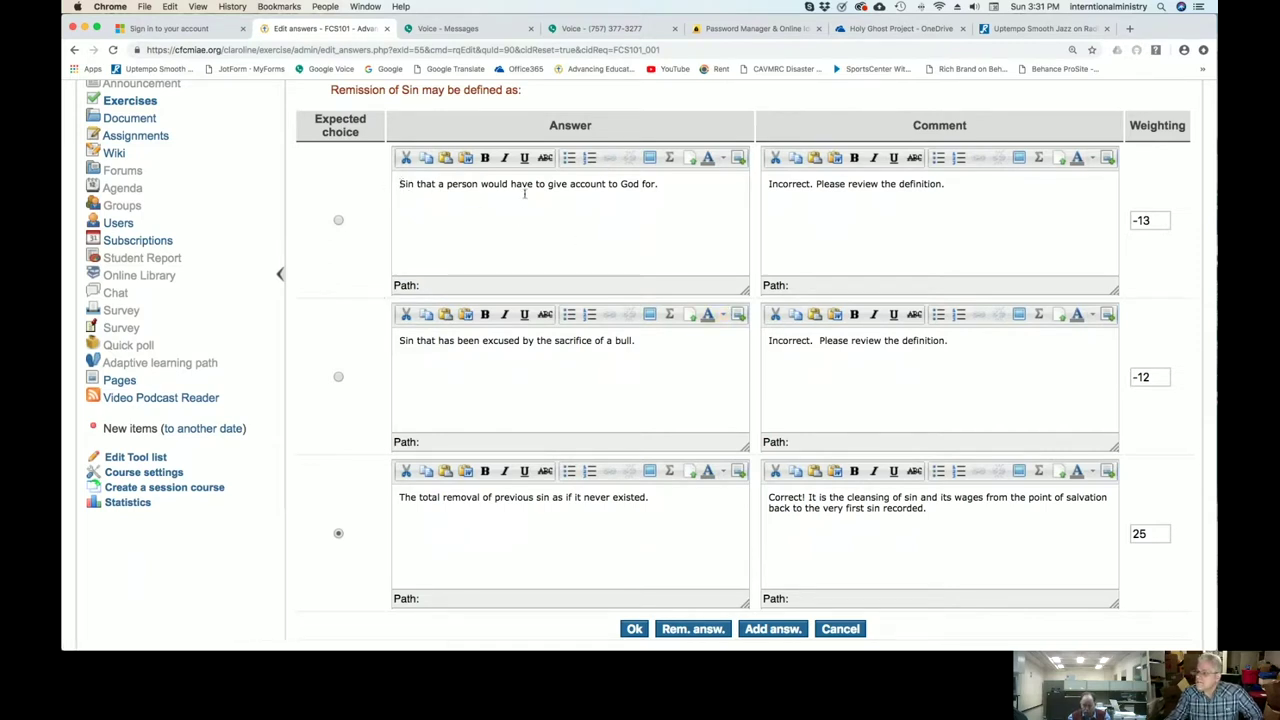
Highlight the first answer's text, point out the Comment column and highlight the first answer's comment.
drag(400, 183, 605, 195)
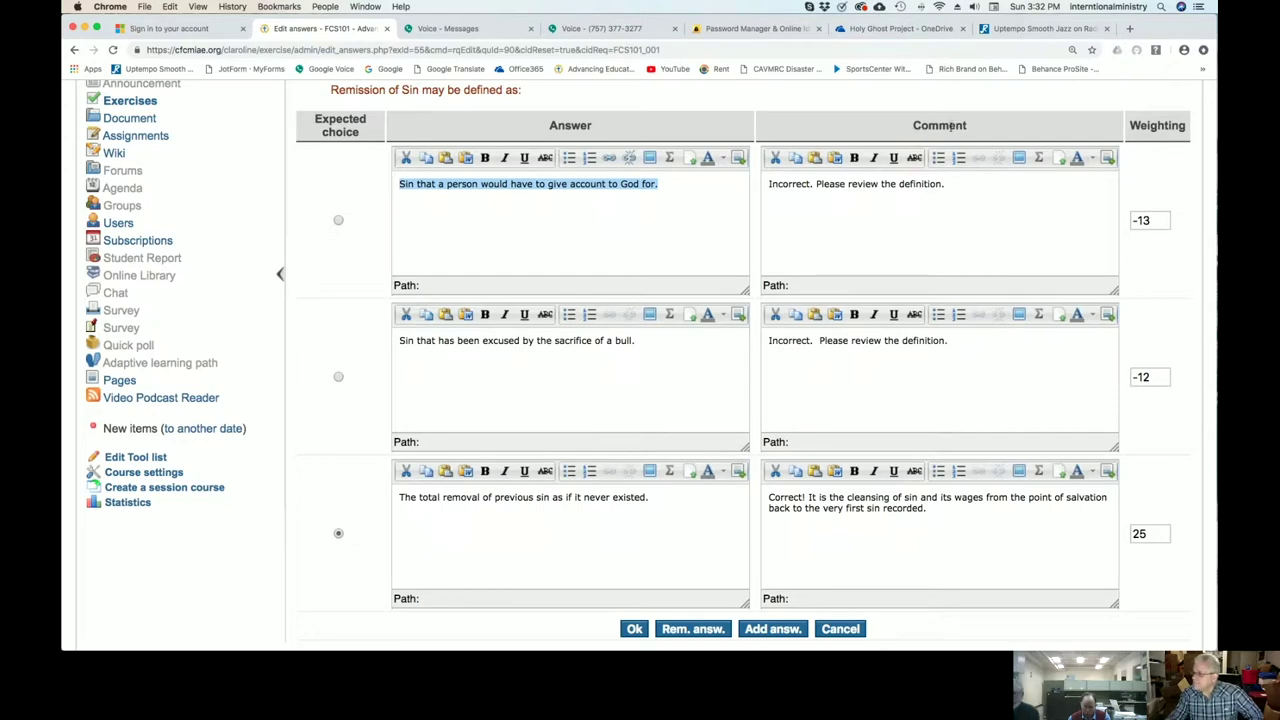
drag(969, 110, 948, 286)
click(946, 280)
drag(770, 184, 1006, 194)
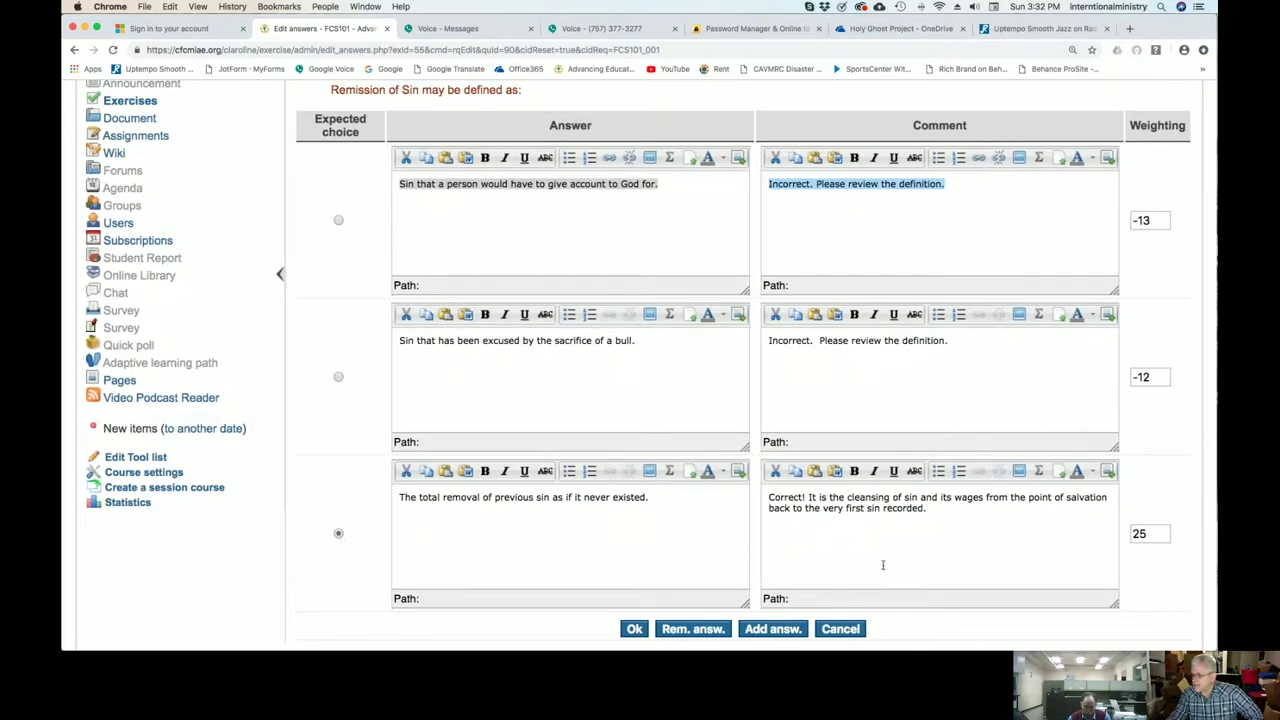
Highlight the comment of the third answer and the comment of the second answer.
click(500, 543)
drag(770, 497, 930, 507)
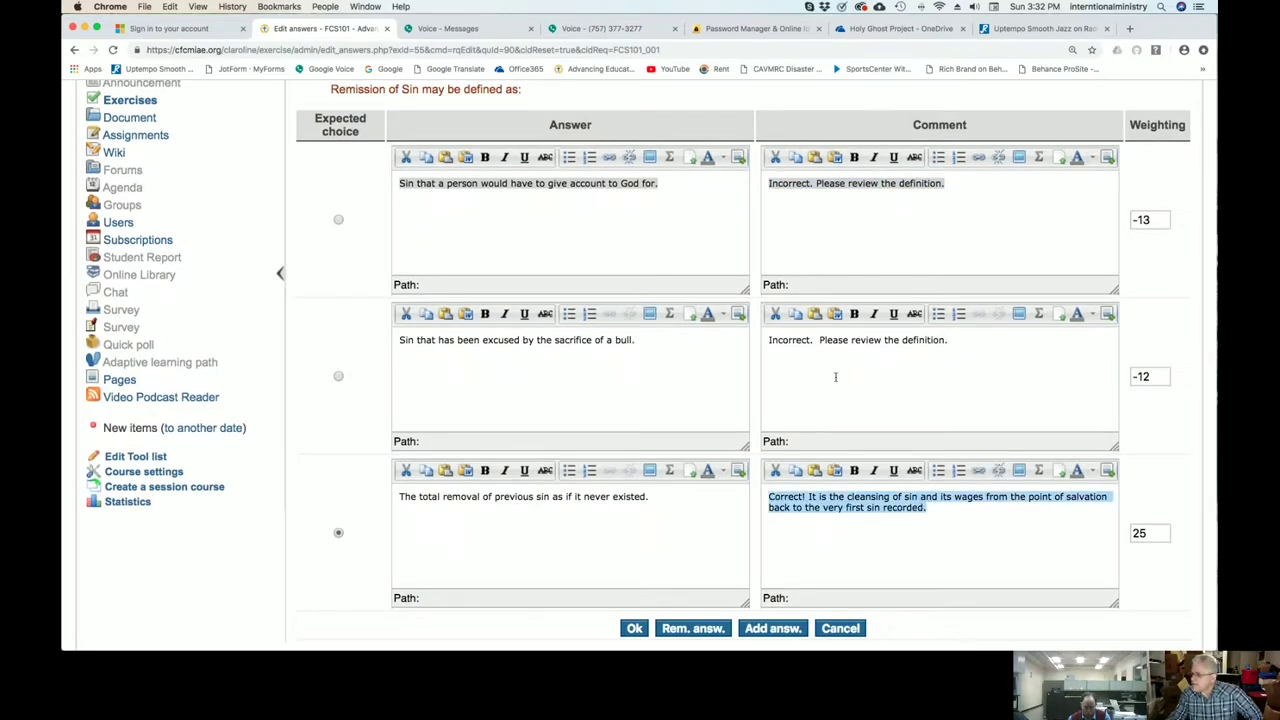
drag(770, 341, 956, 341)
click(956, 341)
drag(768, 341, 966, 343)
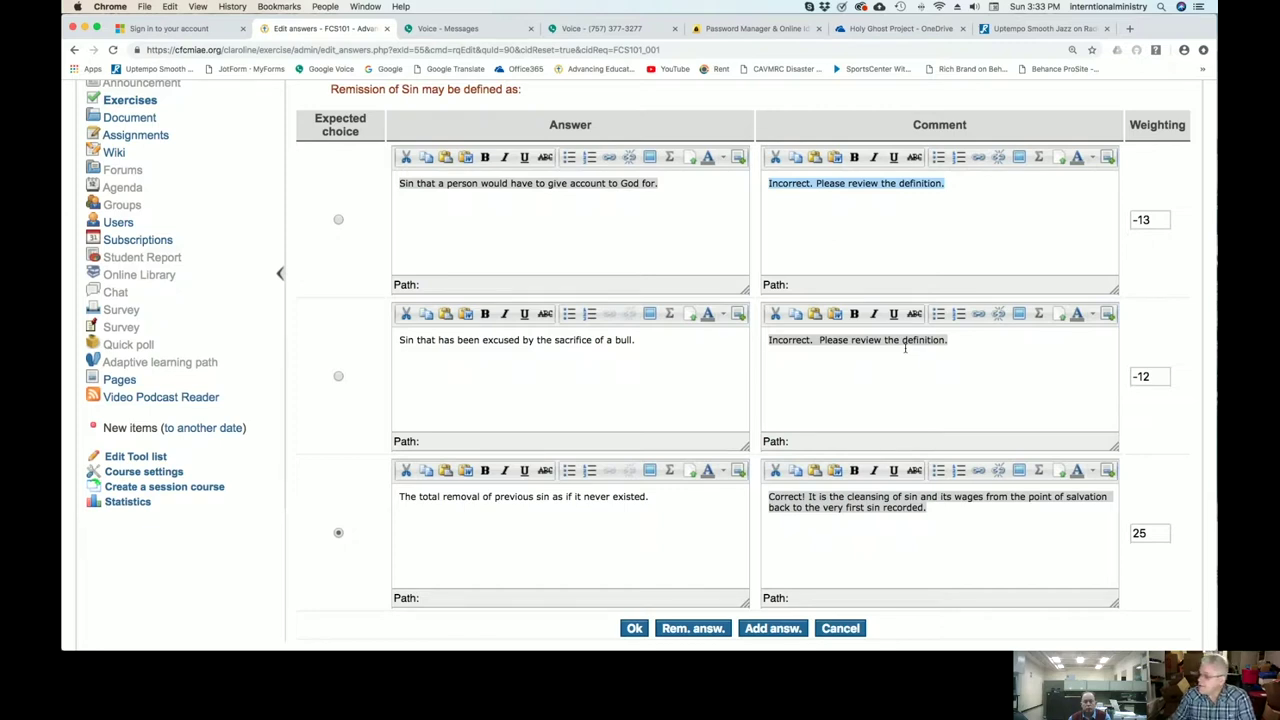
Highlight the first and third answers' comments again, and narrow the third's selection to the explanation following "Correct!".
triple_click(900, 196)
triple_click(920, 533)
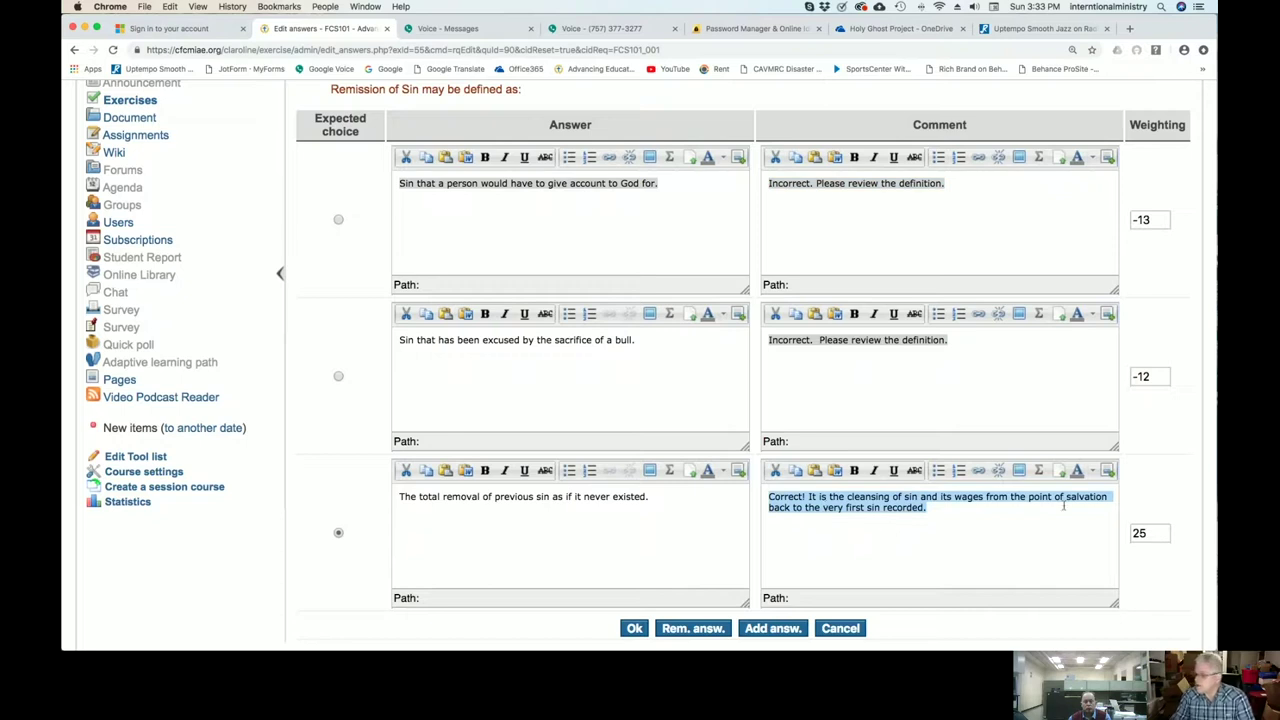
click(808, 498)
shift+click(999, 521)
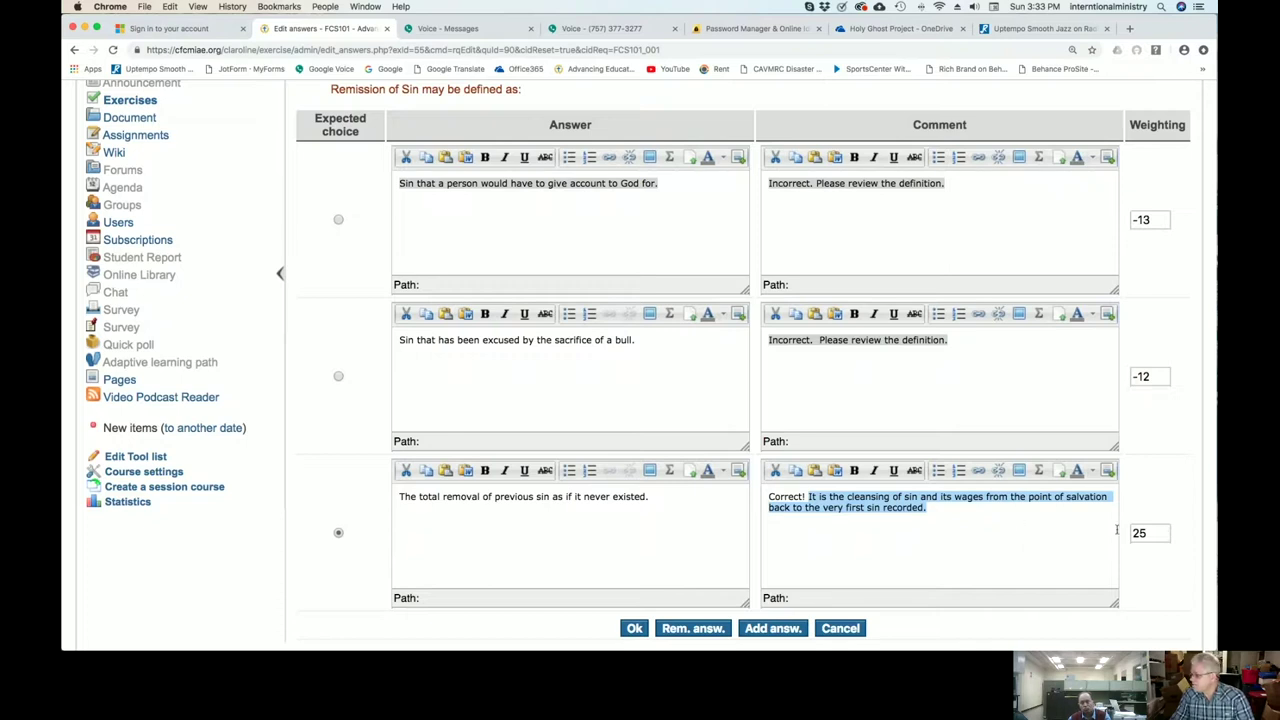
Point out the third answer's weighting and highlight the weightings of the first and second answers.
click(1157, 534)
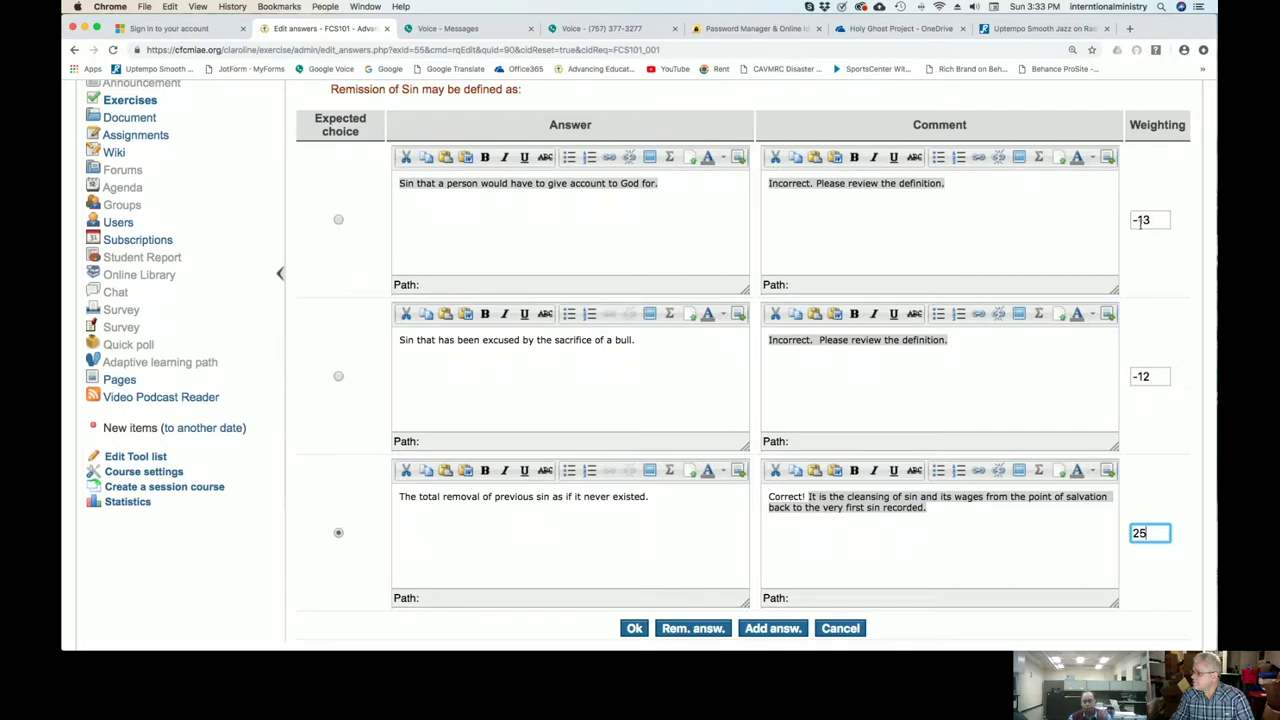
scroll(1150, 216, down, 1)
drag(1152, 216, 1124, 218)
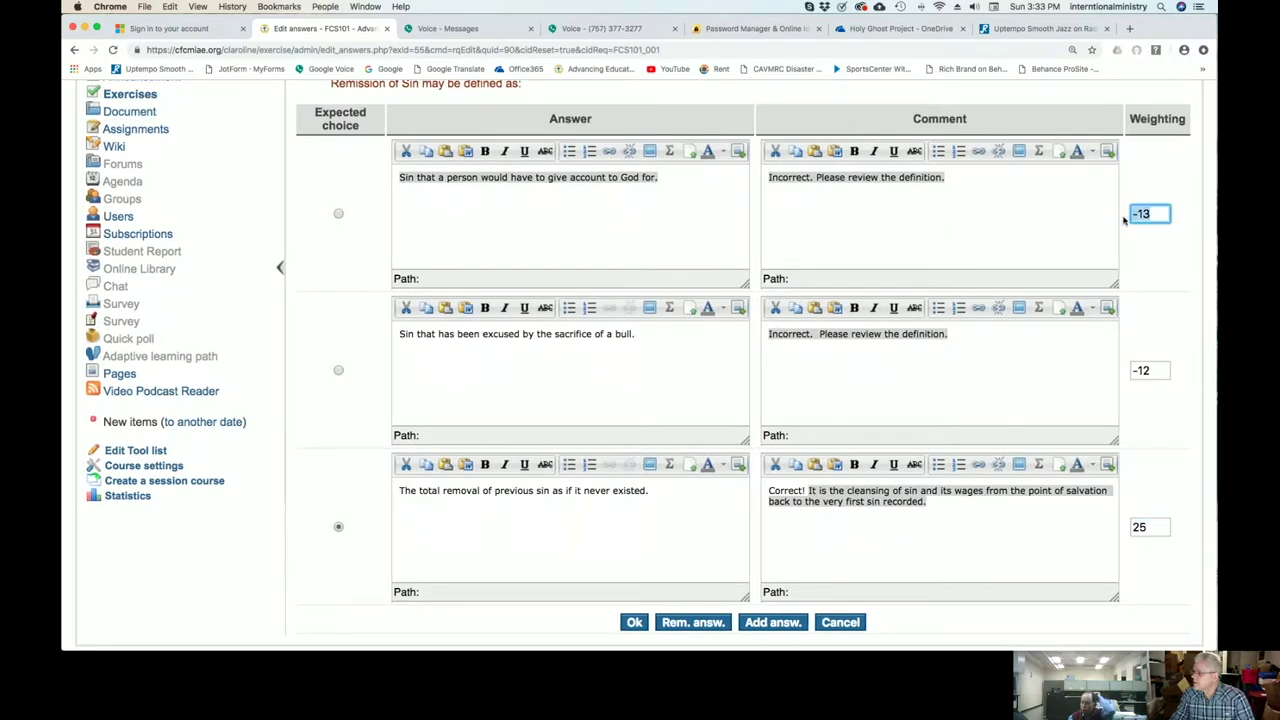
drag(1157, 368, 1128, 372)
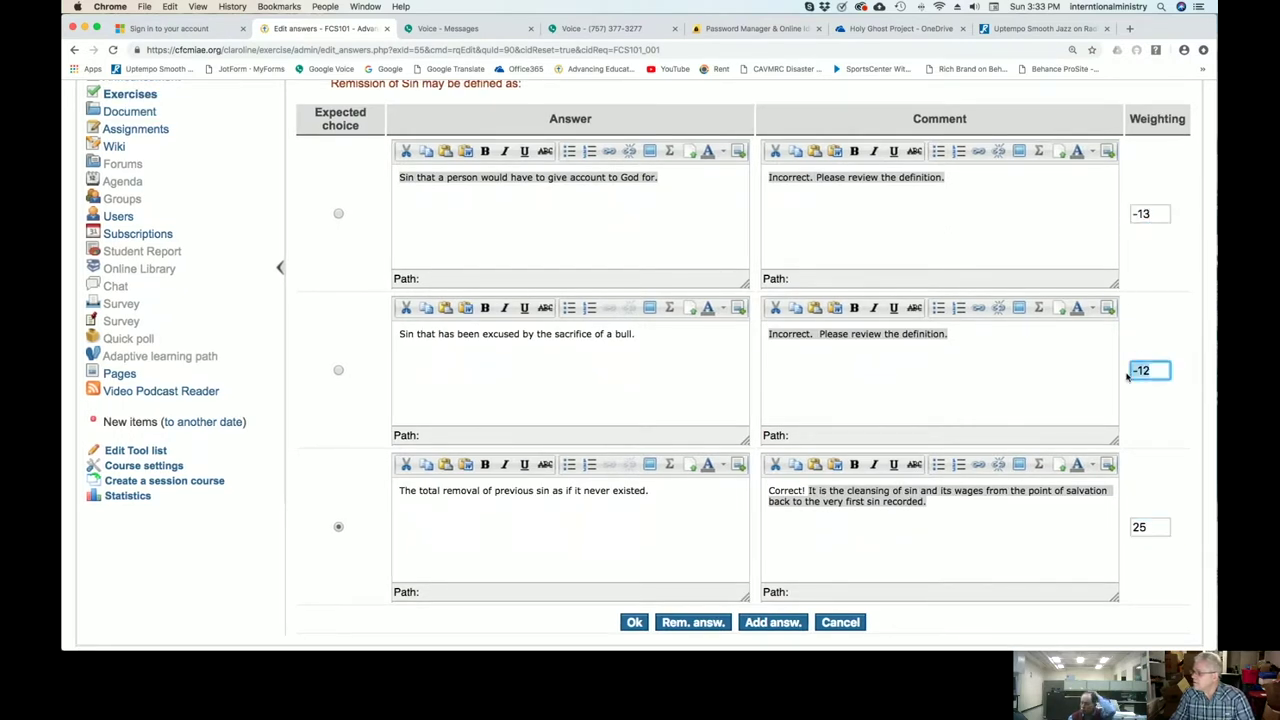
Highlight the first and second answers' weightings again, alternating between the two incorrect answers.
drag(1152, 213, 1130, 215)
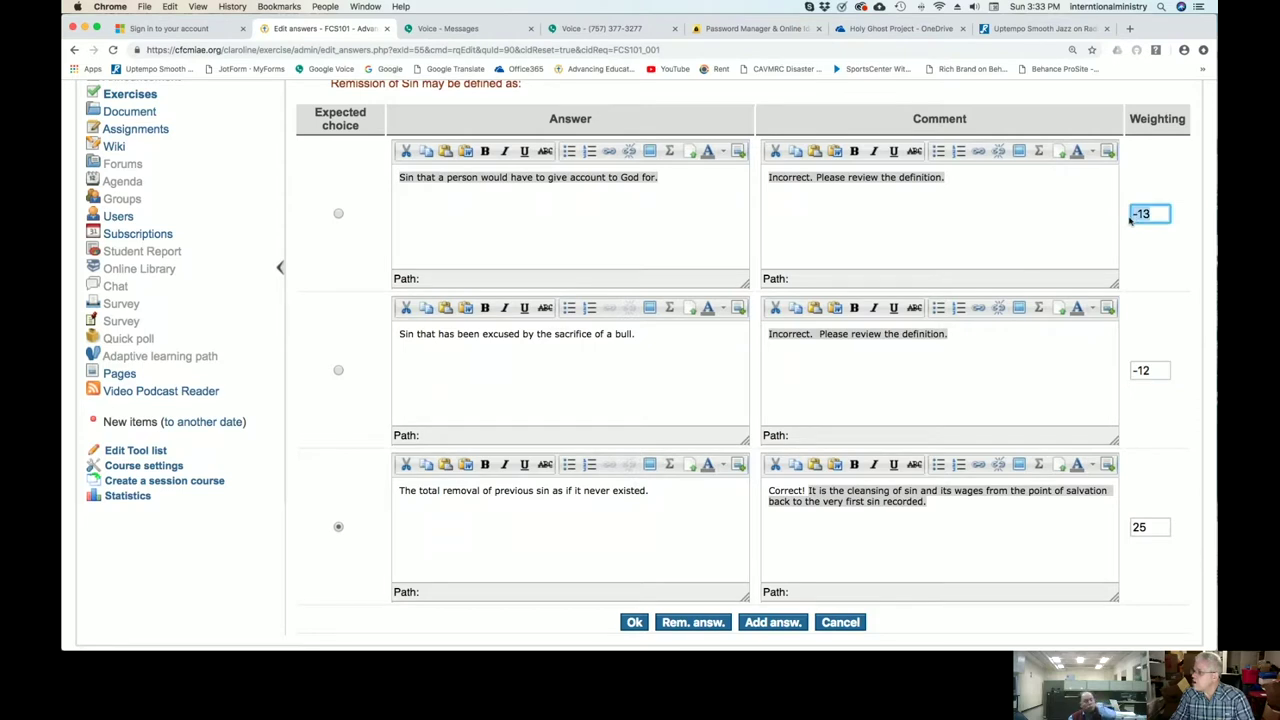
drag(1153, 370, 1129, 372)
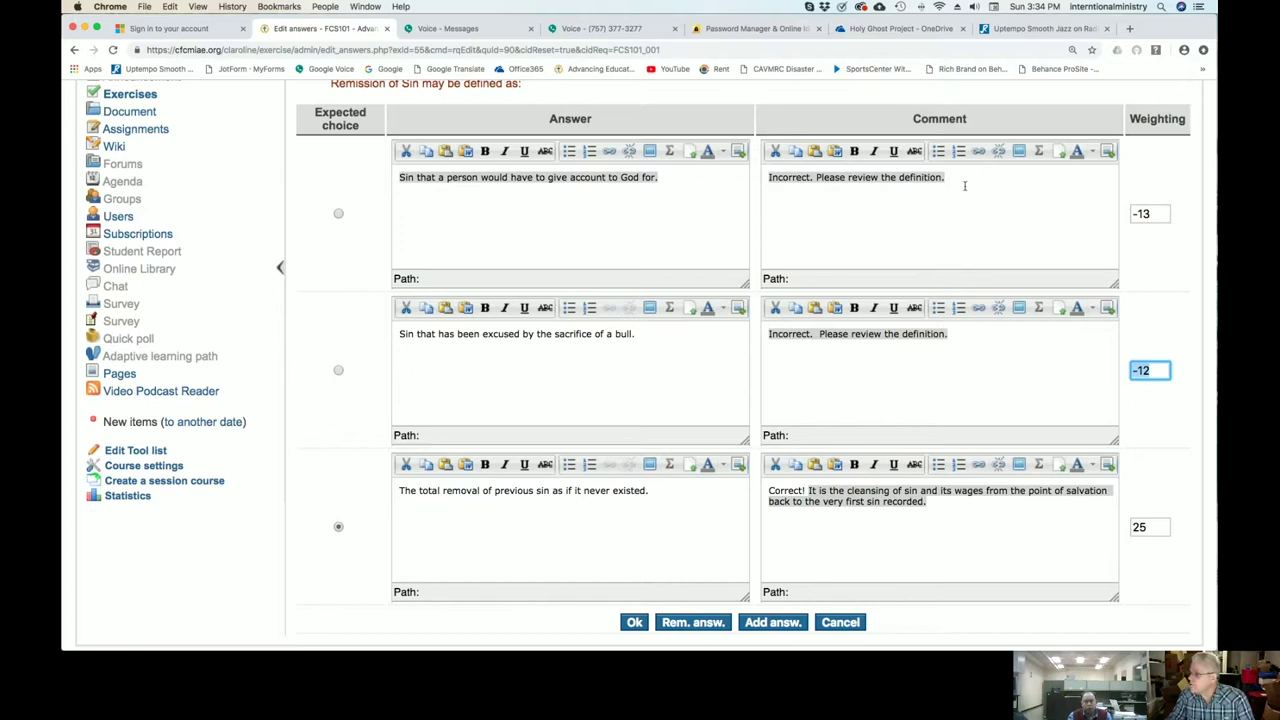
drag(1160, 214, 1133, 214)
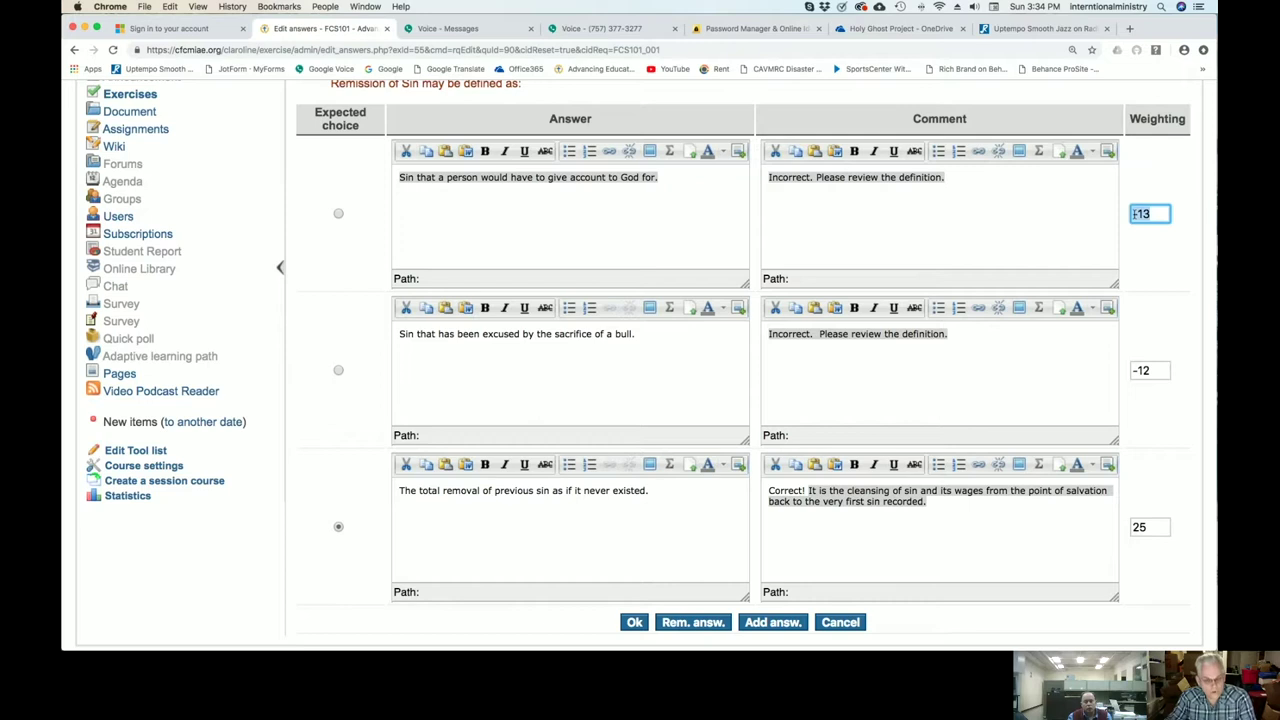
drag(1161, 371, 1127, 374)
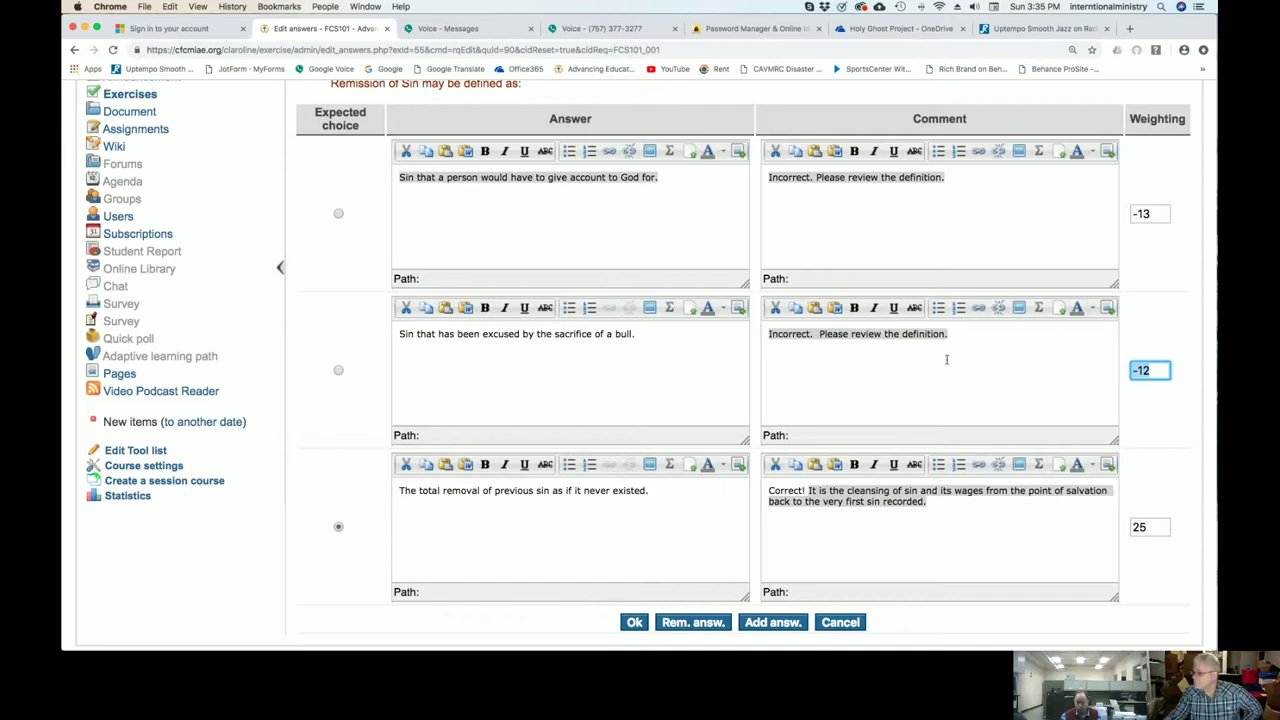
Highlight the second answer's comment, clear that selection and highlight the first answer's weighting.
triple_click(967, 339)
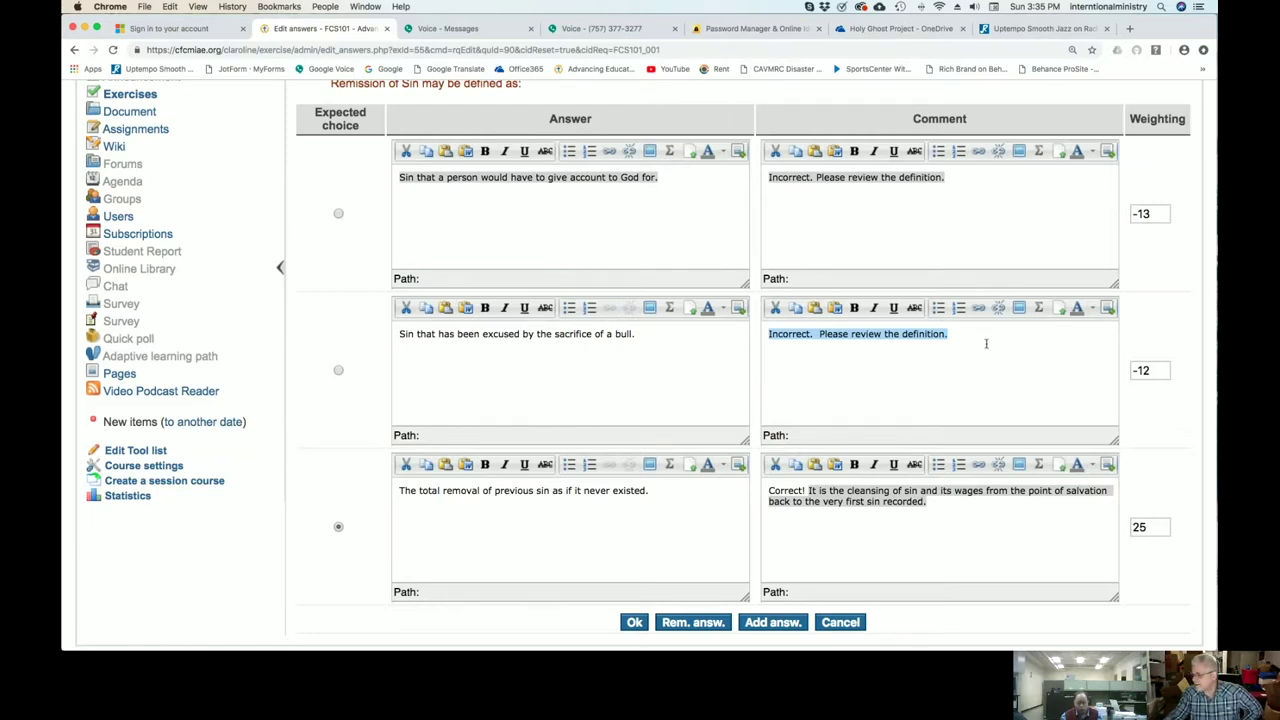
click(914, 370)
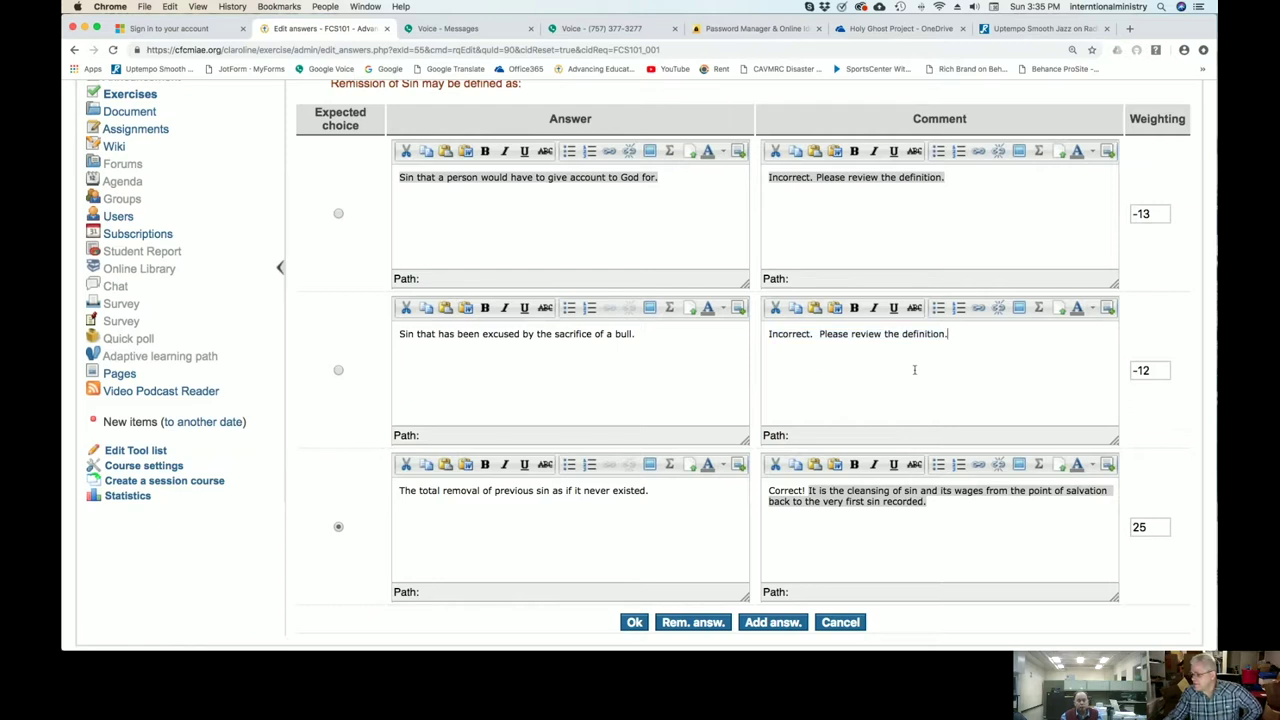
click(1131, 213)
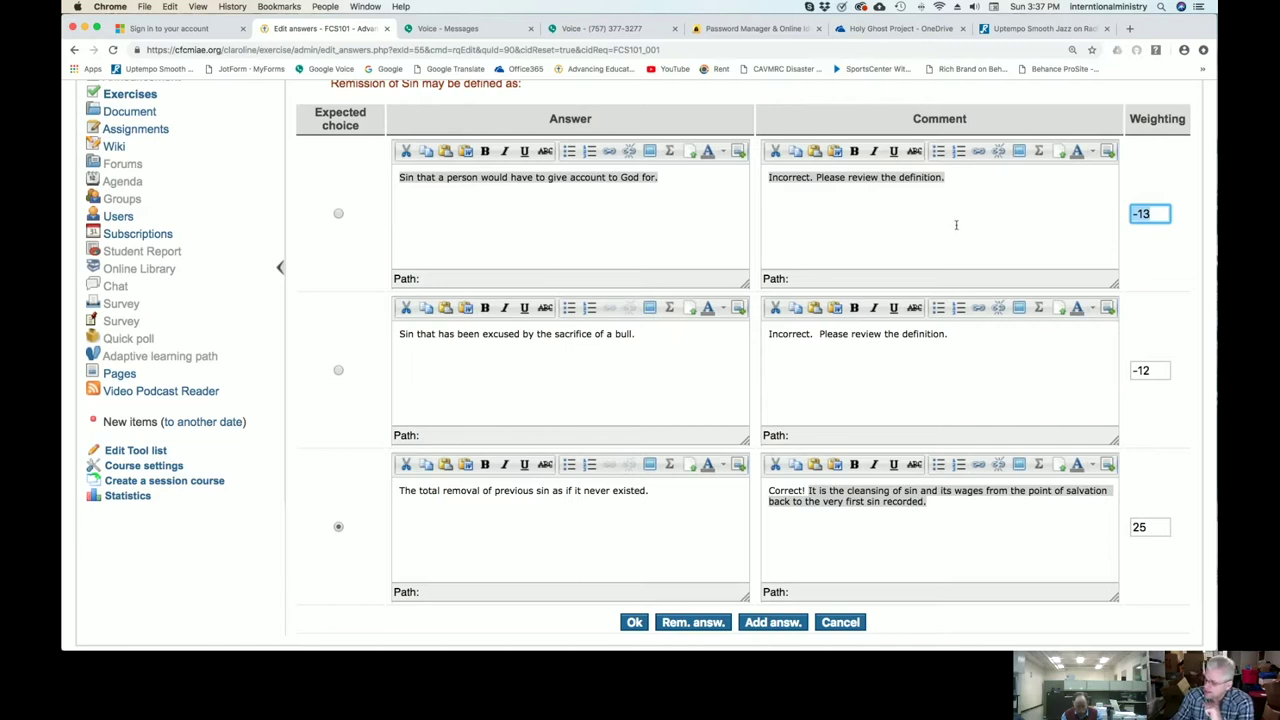
Open the Users list of the FCS101 course and look through its first page.
scroll(600, 246, up, 3)
scroll(600, 246, down, 3)
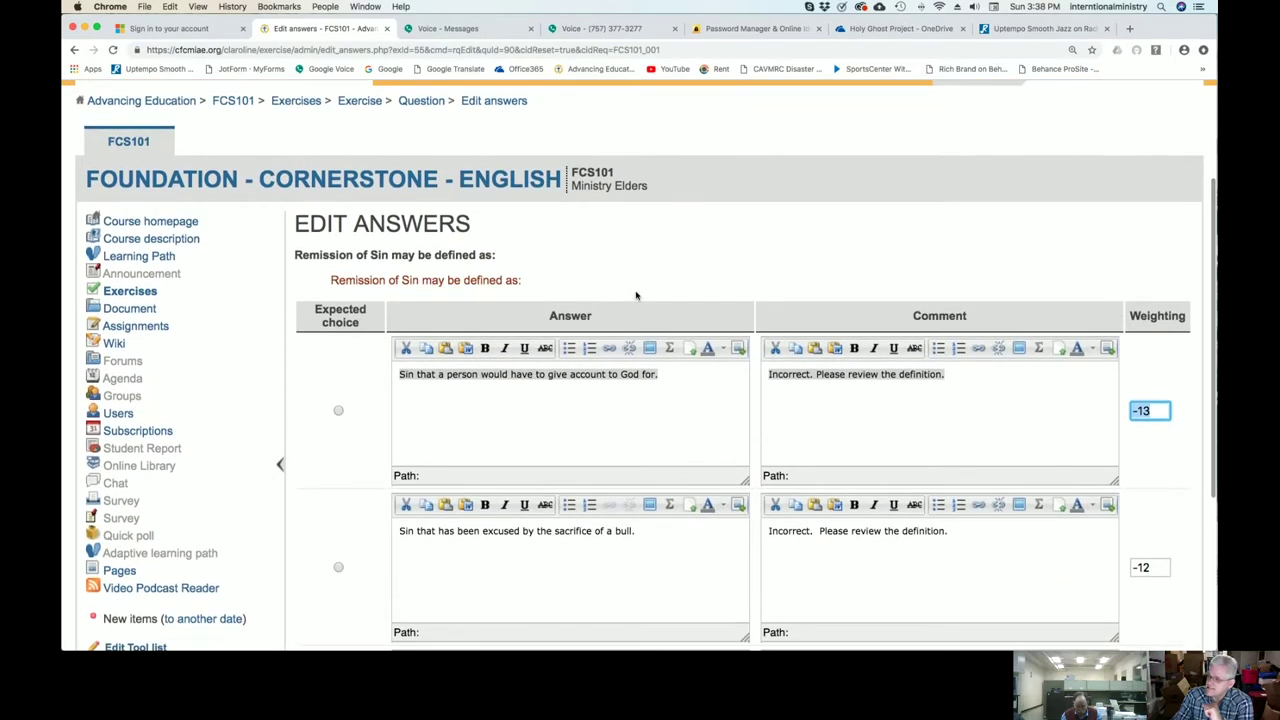
scroll(634, 302, down, 3)
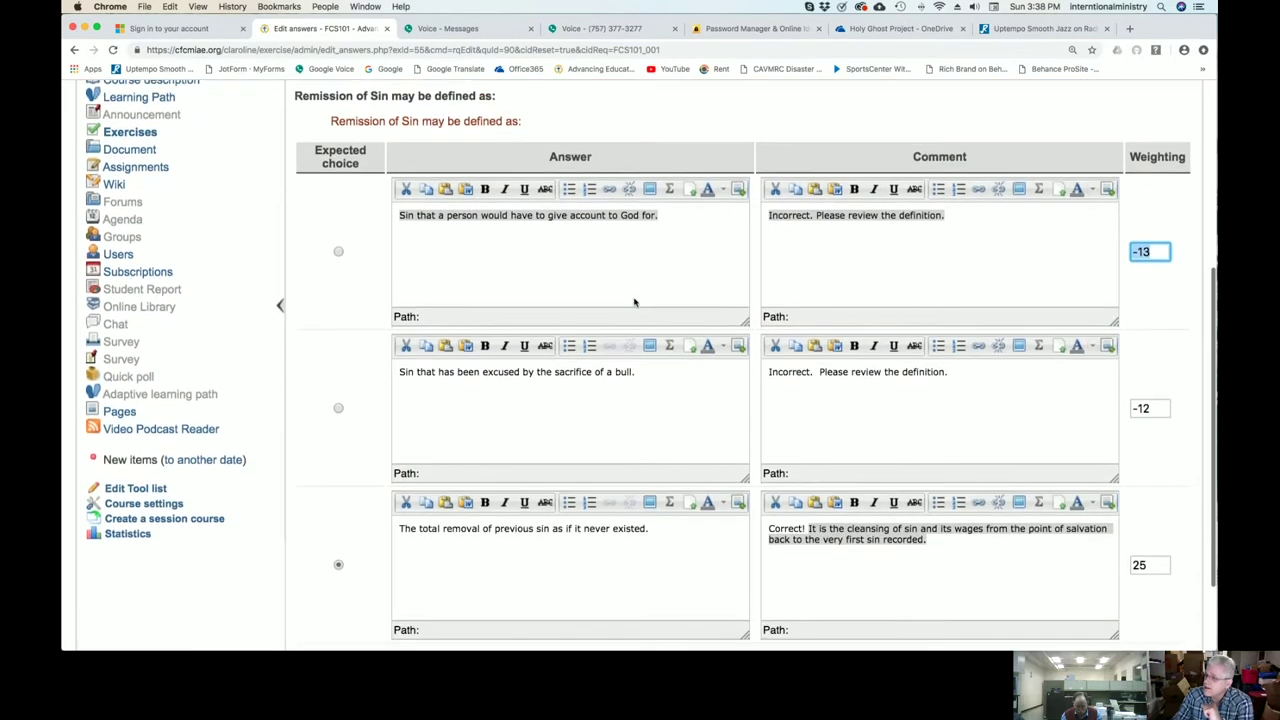
scroll(634, 302, up, 3)
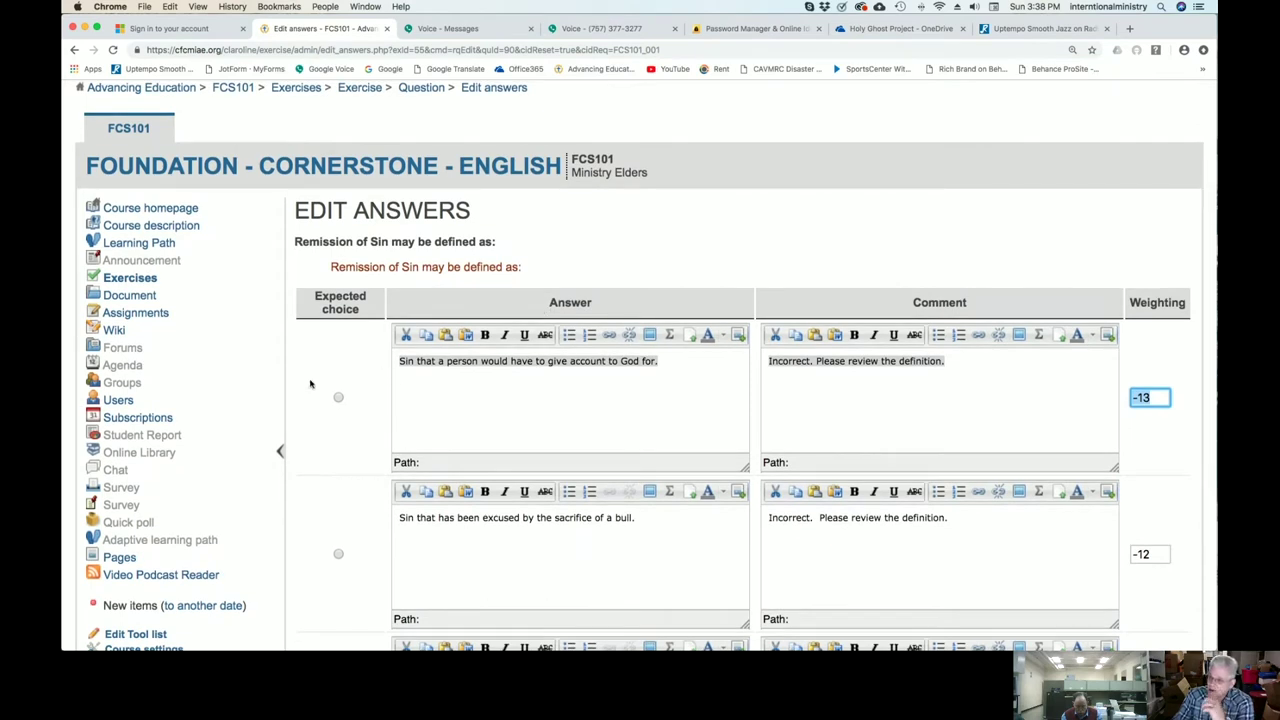
click(118, 400)
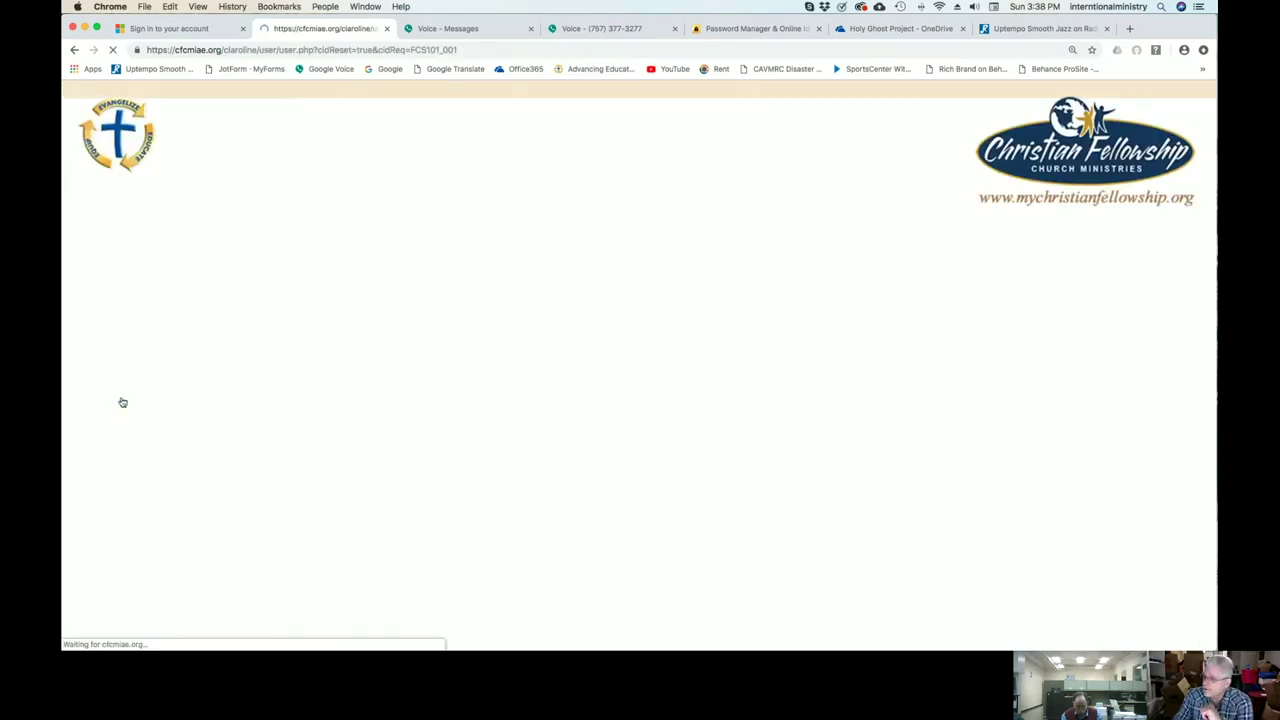
scroll(441, 443, down, 1)
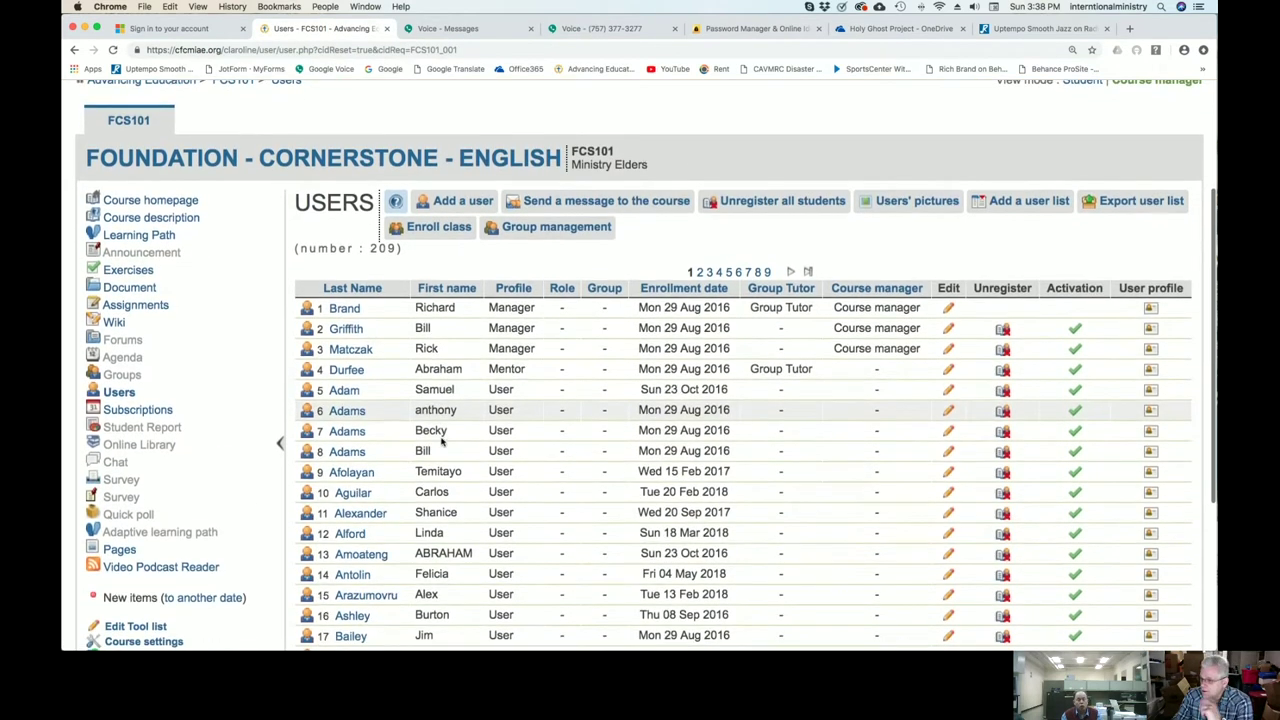
scroll(441, 443, down, 4)
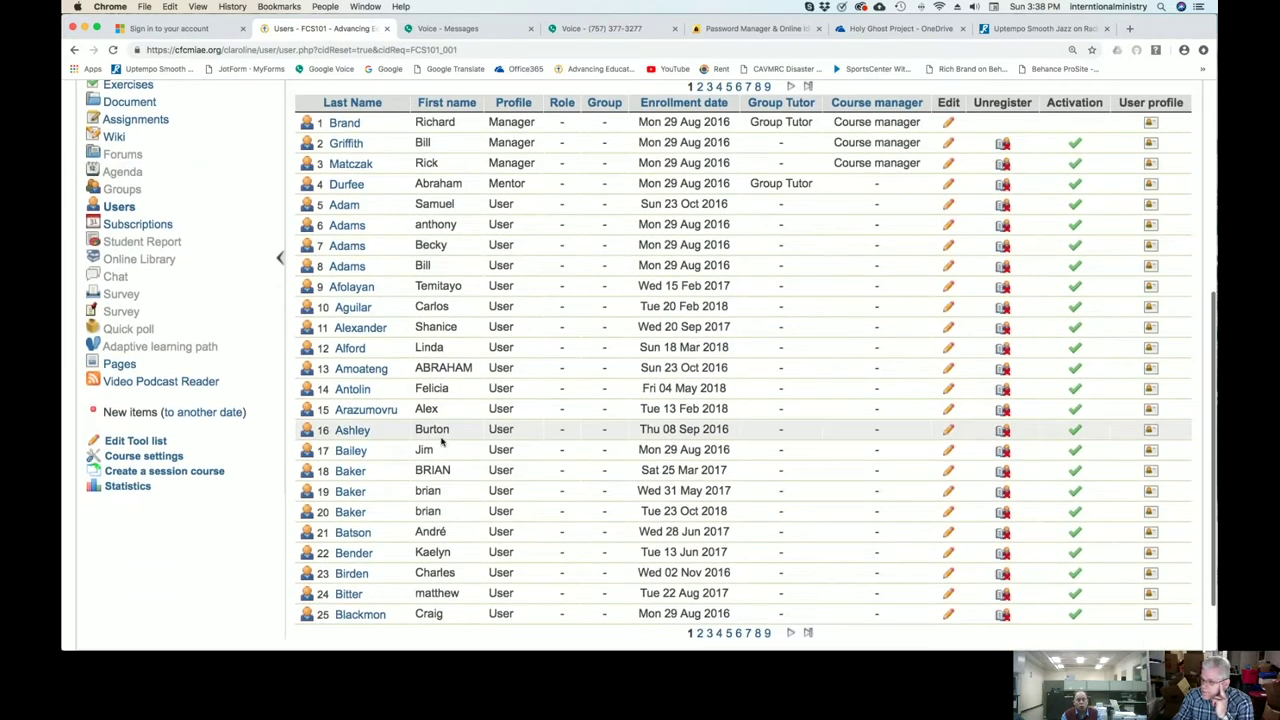
scroll(441, 443, up, 1)
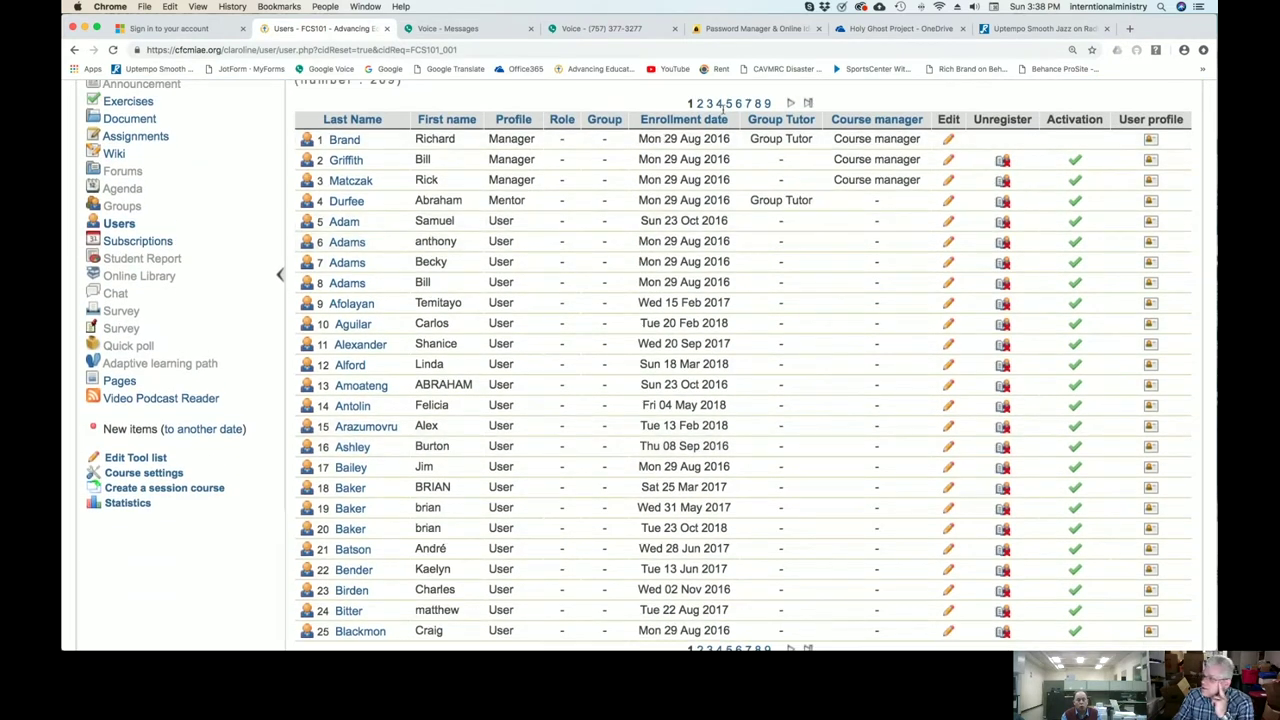
Show page 6 and page 5 of the course's user list and look through the users on page 5.
click(741, 104)
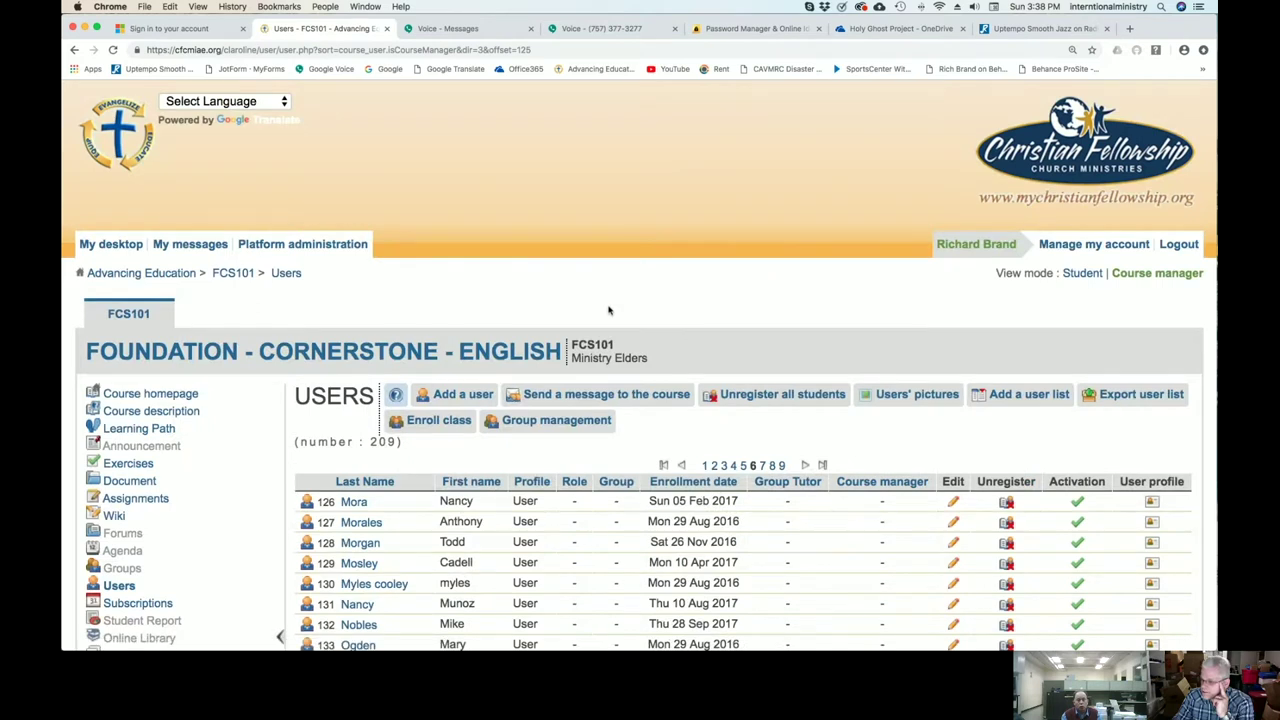
click(743, 466)
scroll(634, 486, down, 5)
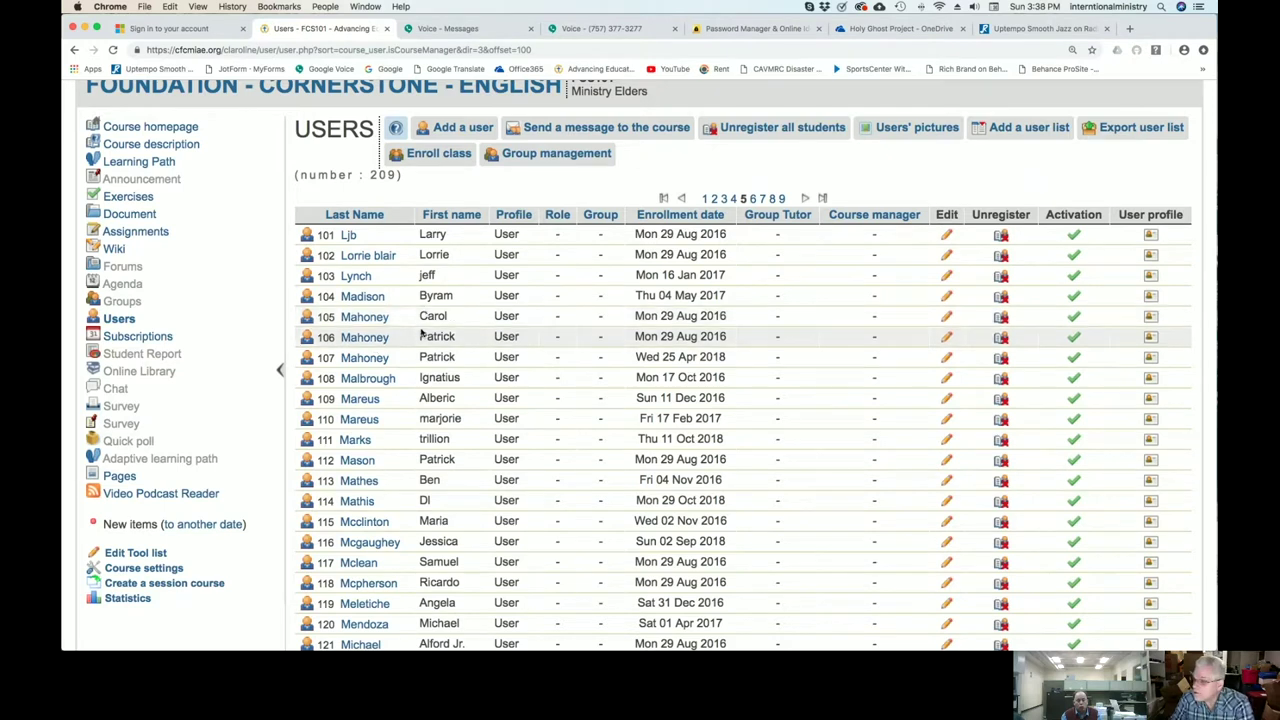
Leave the course's user list and open the platform administration.
scroll(350, 333, up, 2)
scroll(350, 333, up, 1)
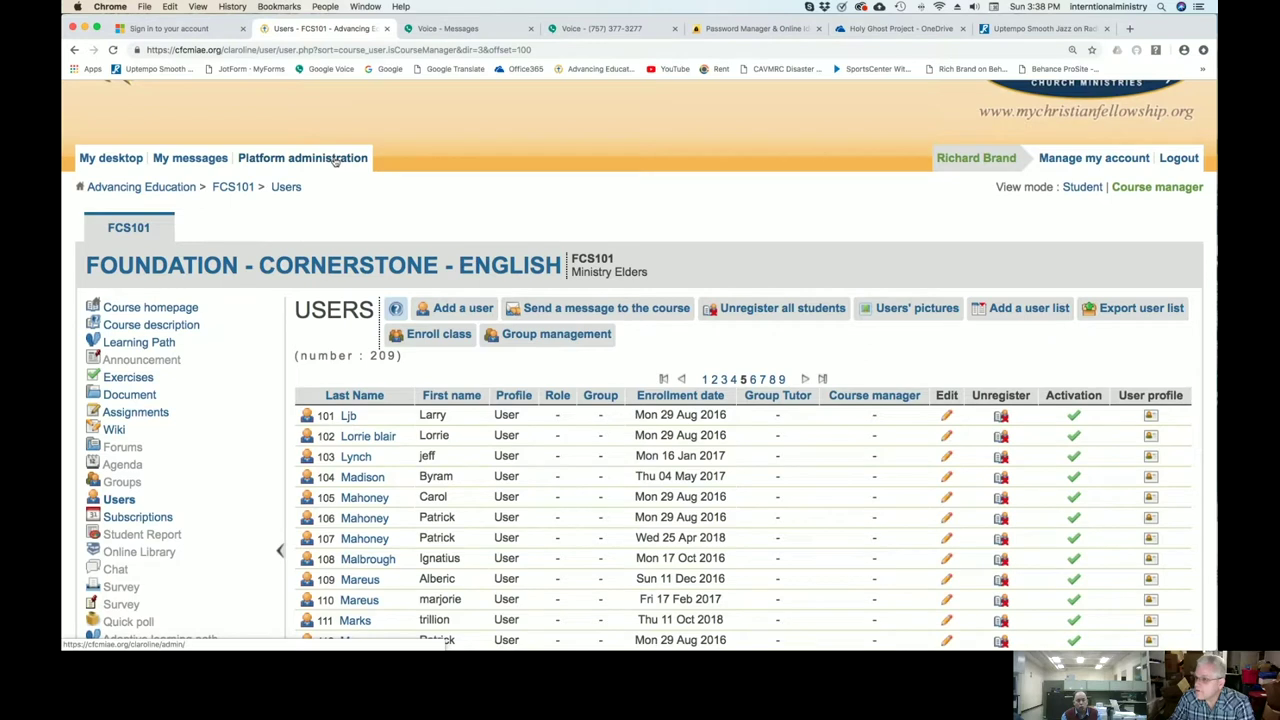
click(335, 162)
scroll(640, 400, down, 2)
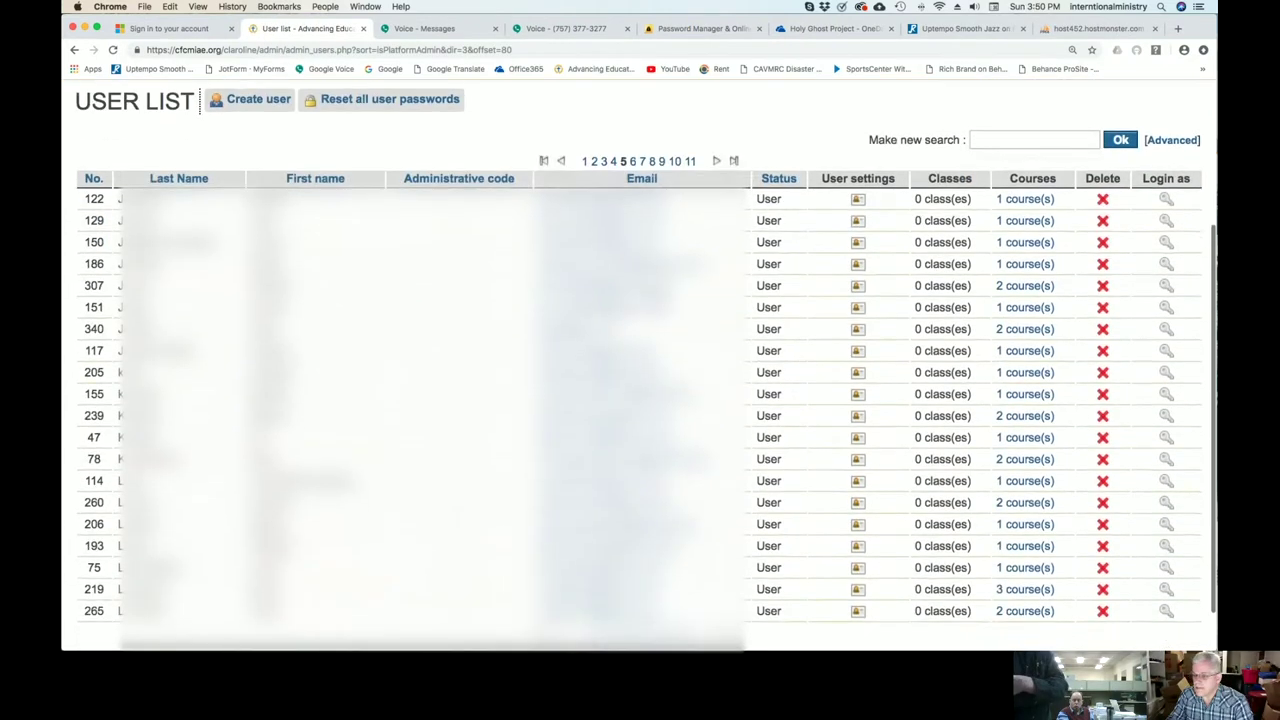